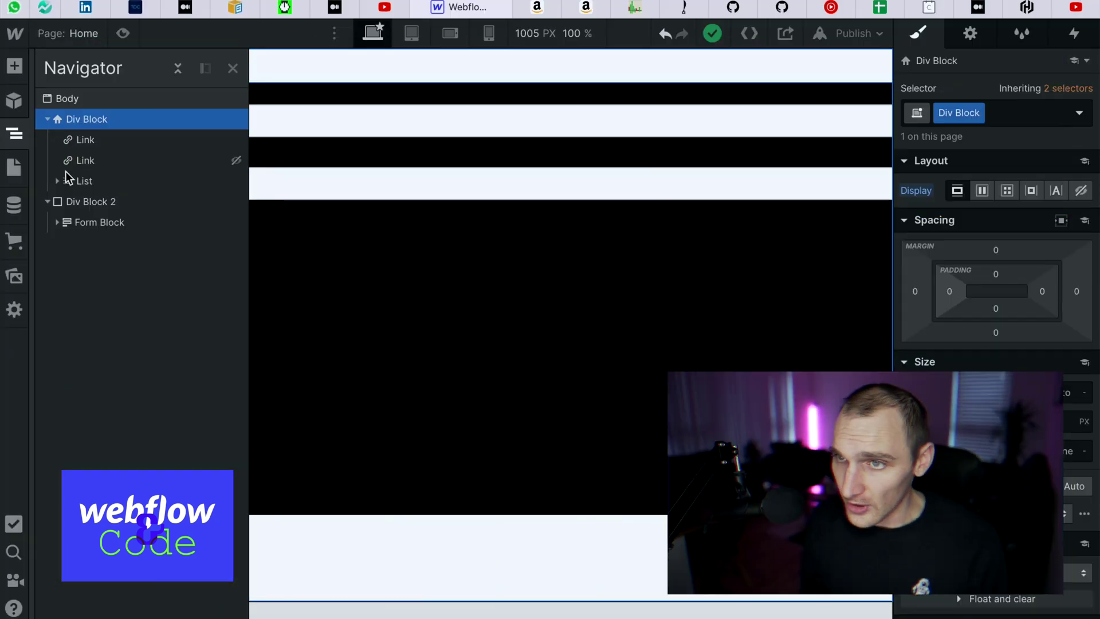
- Select the black form section below the Wombat Squad header
{"action": "left_click", "coordinate": [446, 267]}
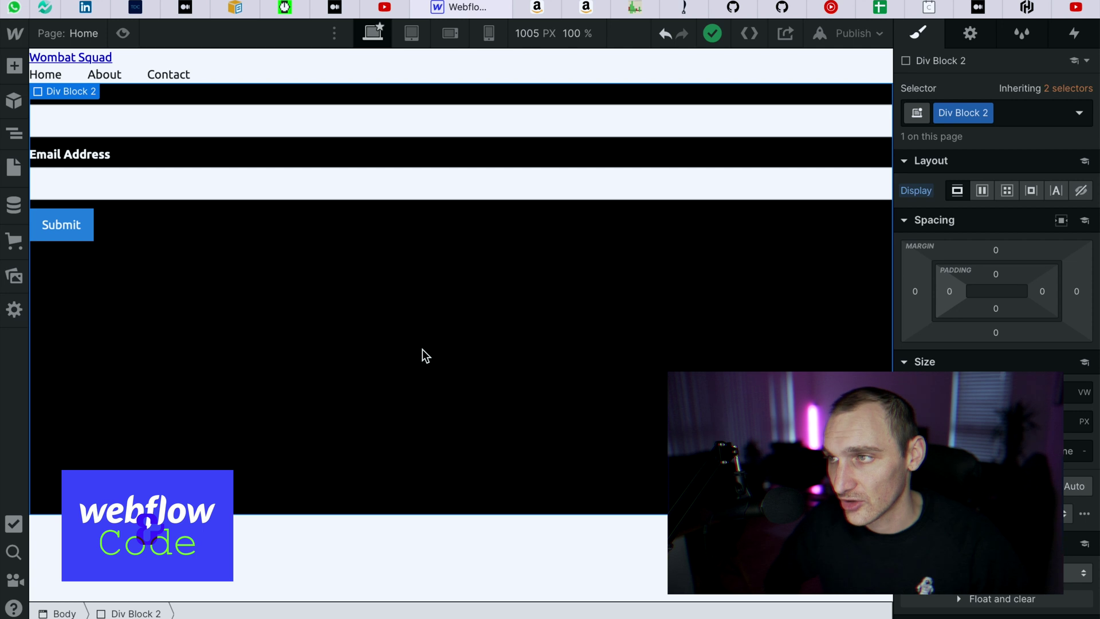
- Inspect the header Div Block, its two links and the nav list in the Navigator
{"action": "left_click", "coordinate": [225, 77]}
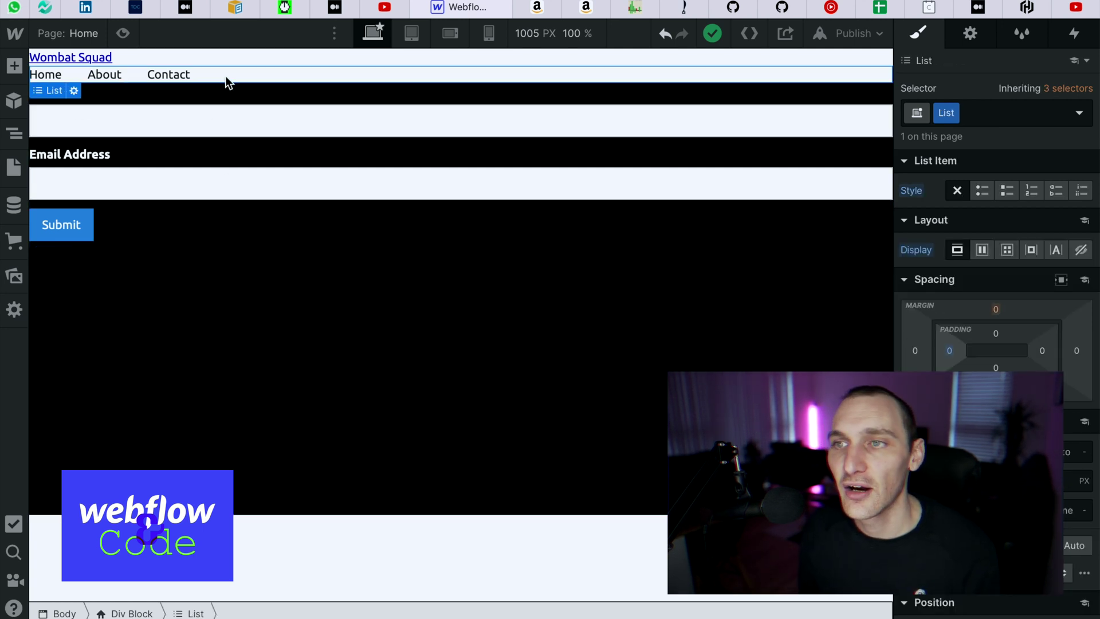
{"action": "left_click", "coordinate": [14, 133]}
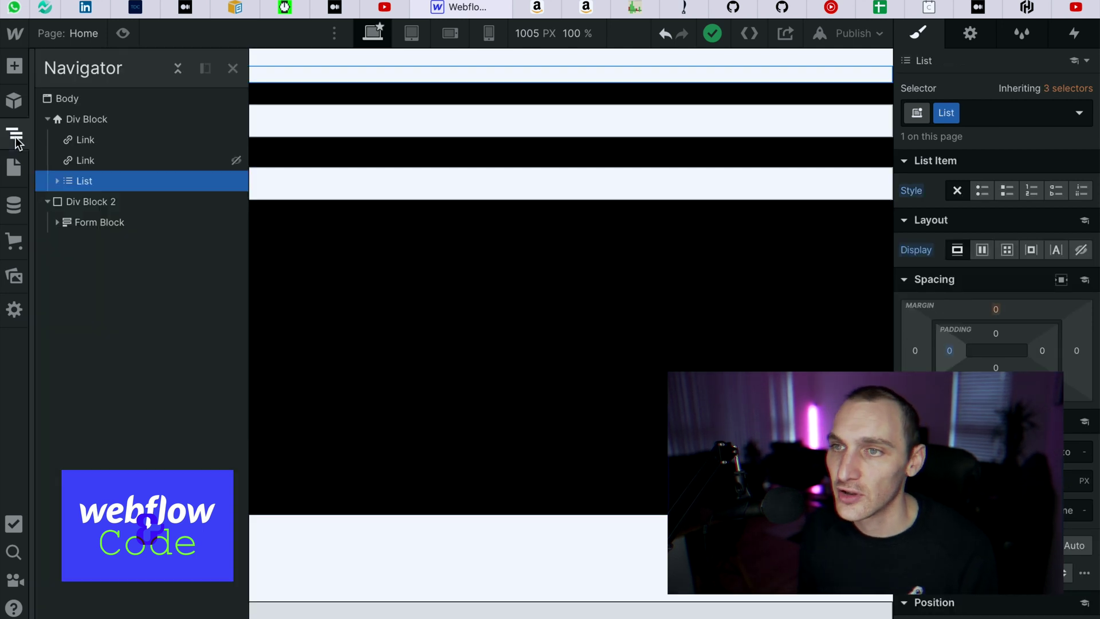
{"action": "left_click", "coordinate": [111, 120]}
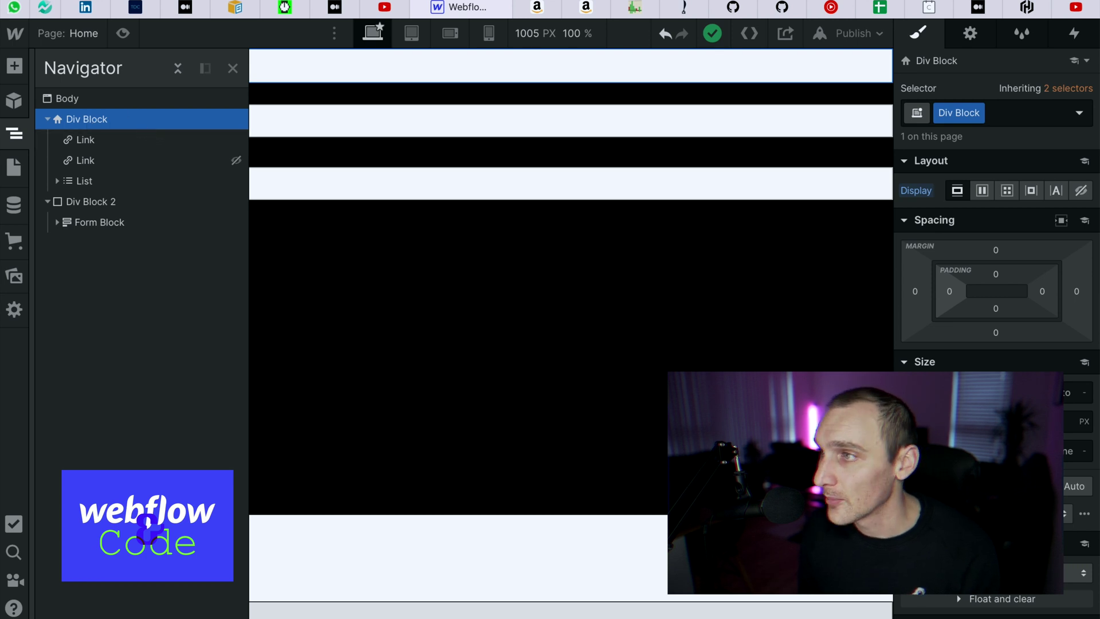
{"action": "left_click", "coordinate": [974, 33]}
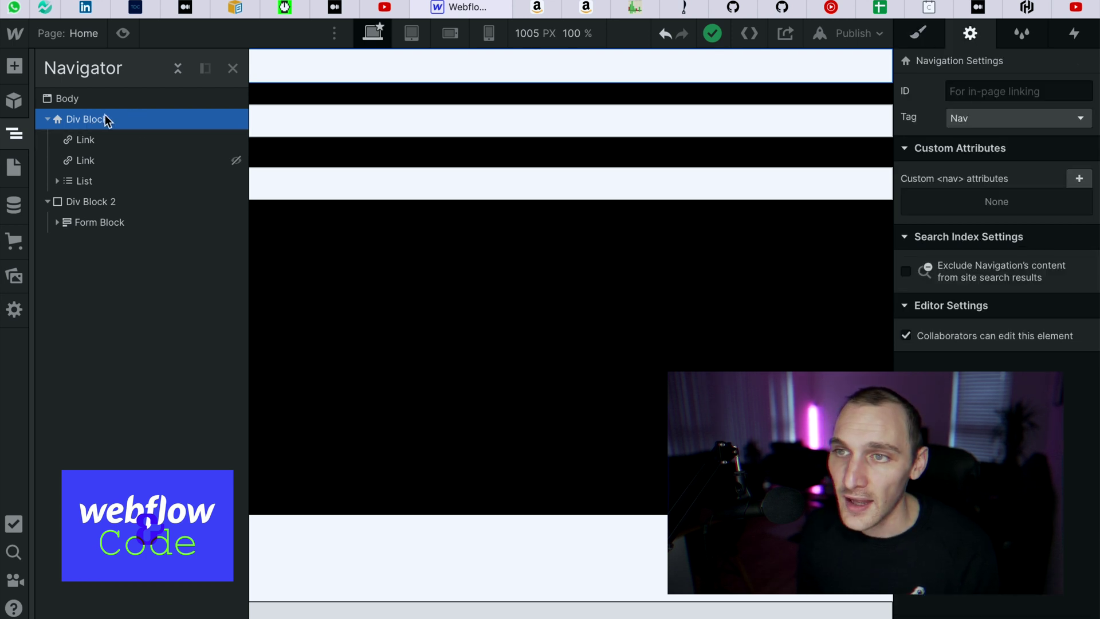
{"action": "left_click", "coordinate": [82, 146]}
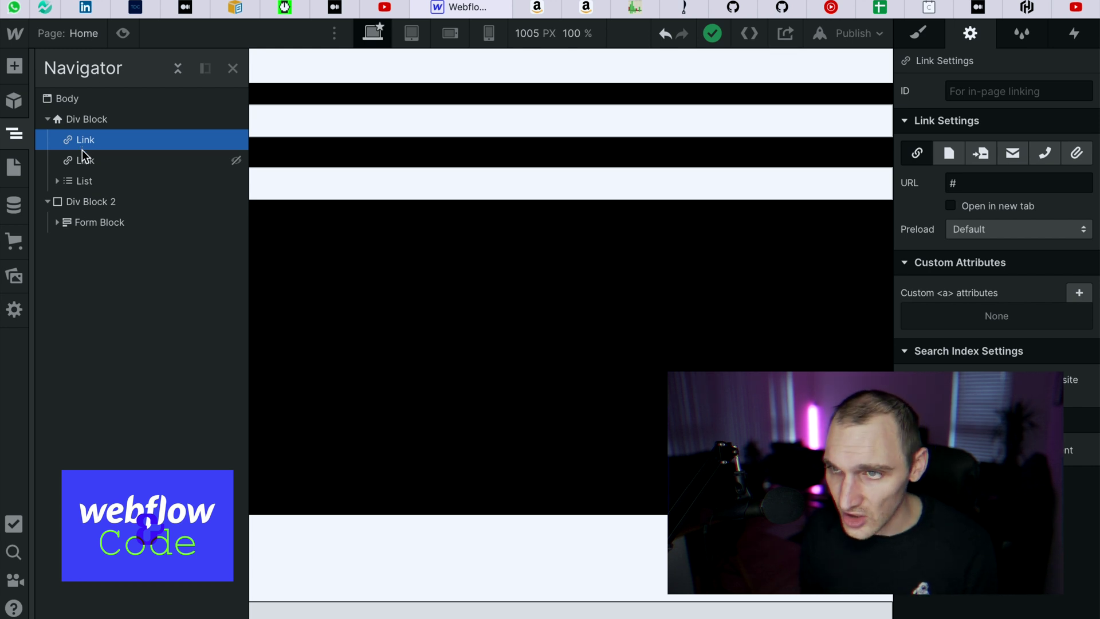
{"action": "left_click", "coordinate": [84, 161]}
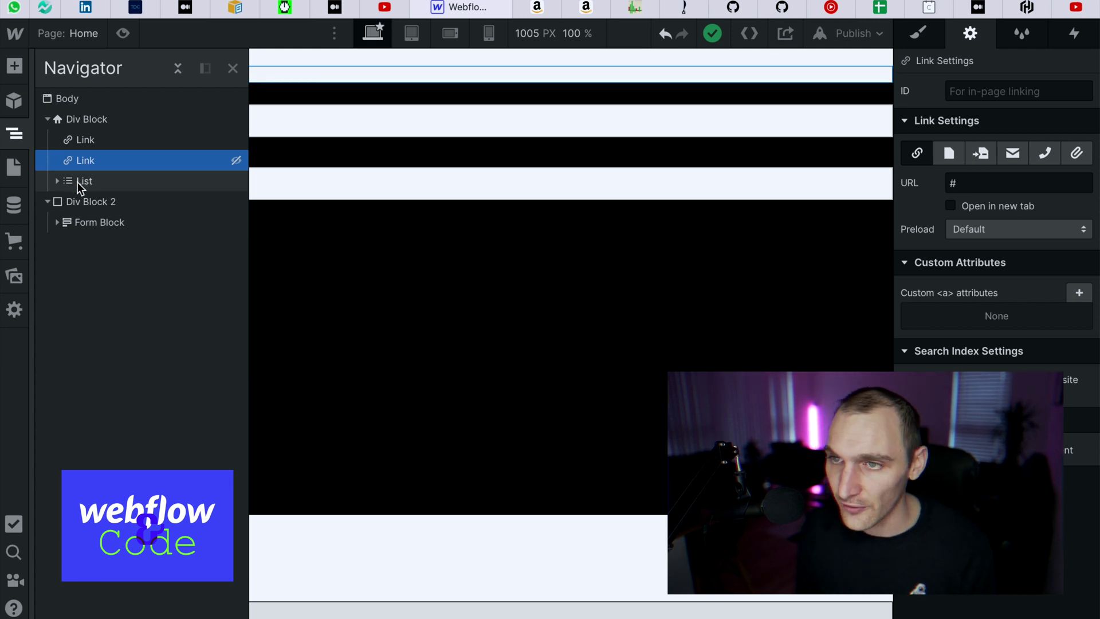
{"action": "left_click", "coordinate": [77, 183]}
{"action": "left_click", "coordinate": [56, 182]}
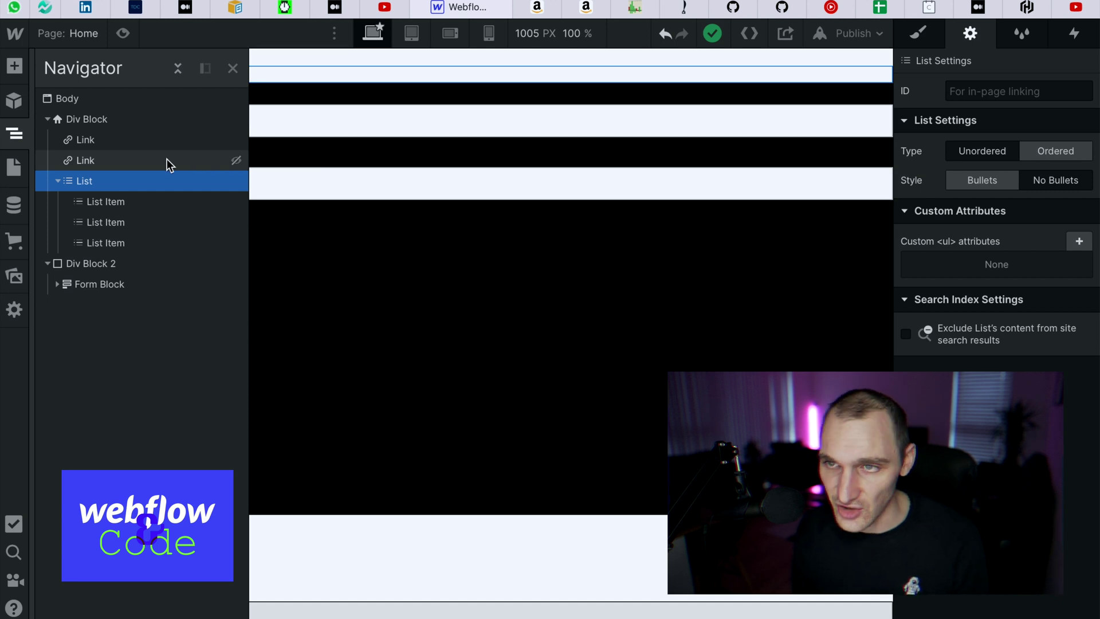
{"action": "left_click", "coordinate": [57, 181]}
{"action": "left_click", "coordinate": [374, 259]}
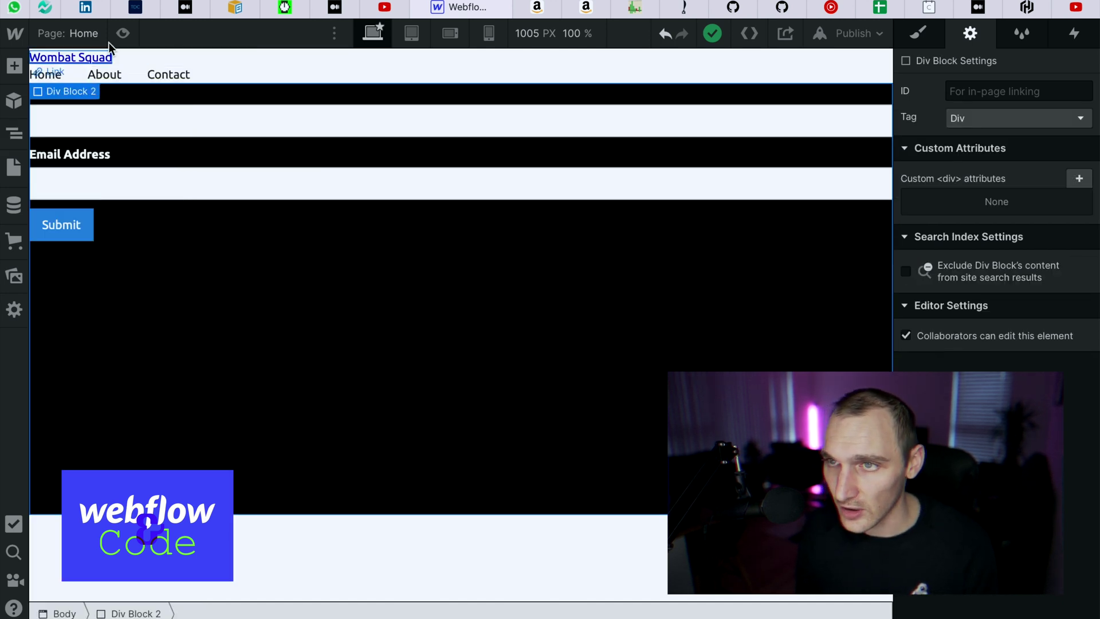
{"action": "key", "text": "s"}
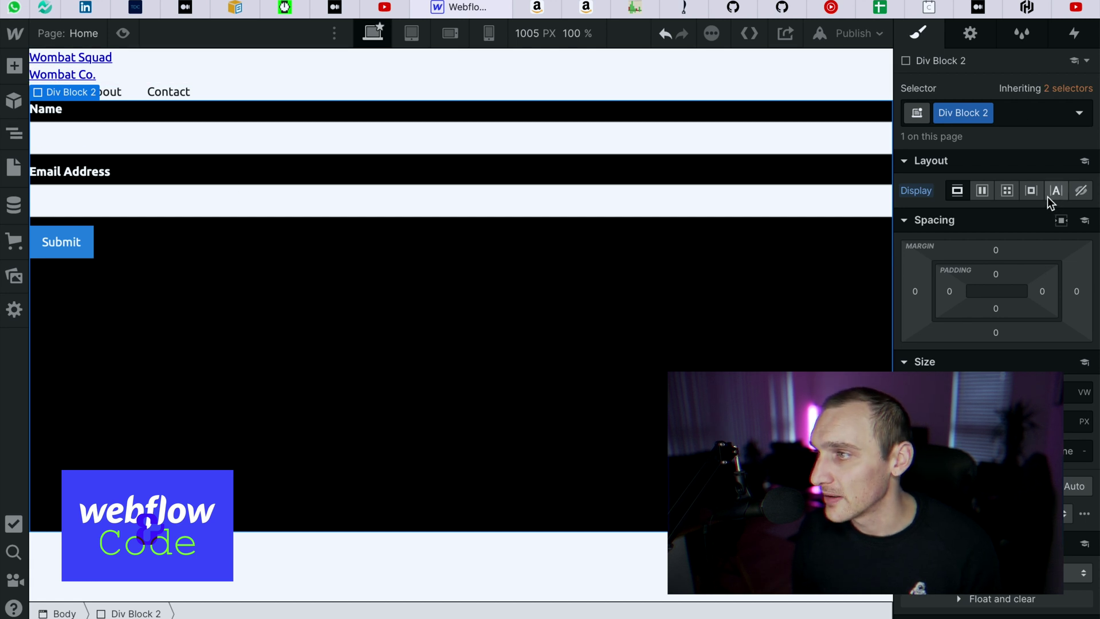
- Select the header Div Block and set its Display to Flex
{"action": "left_click", "coordinate": [1031, 190]}
{"action": "left_click", "coordinate": [124, 59]}
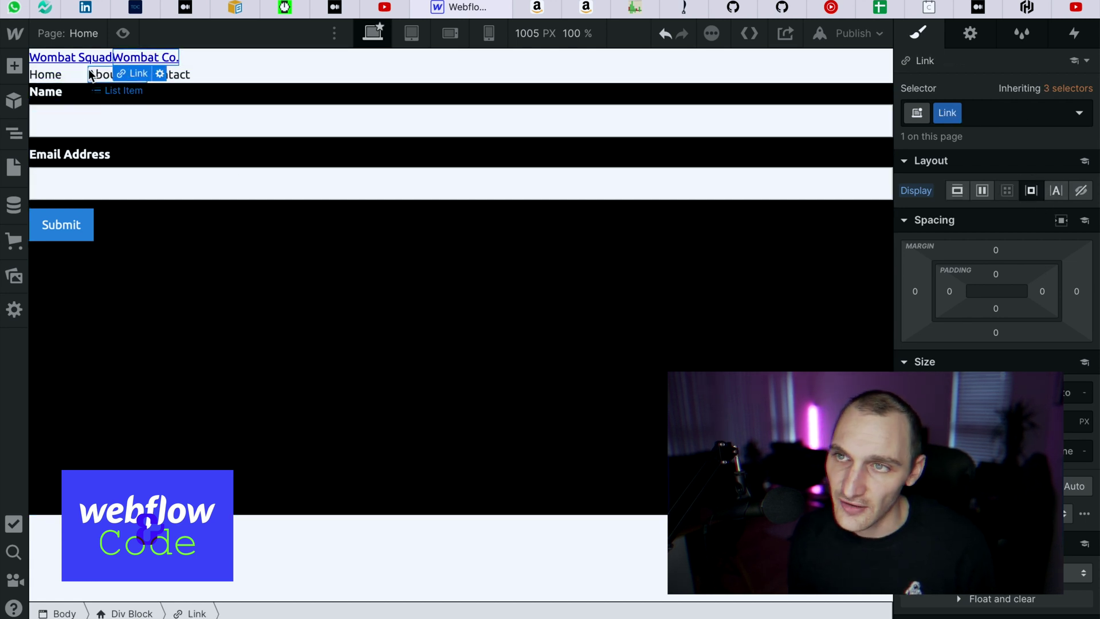
{"action": "left_click", "coordinate": [13, 136]}
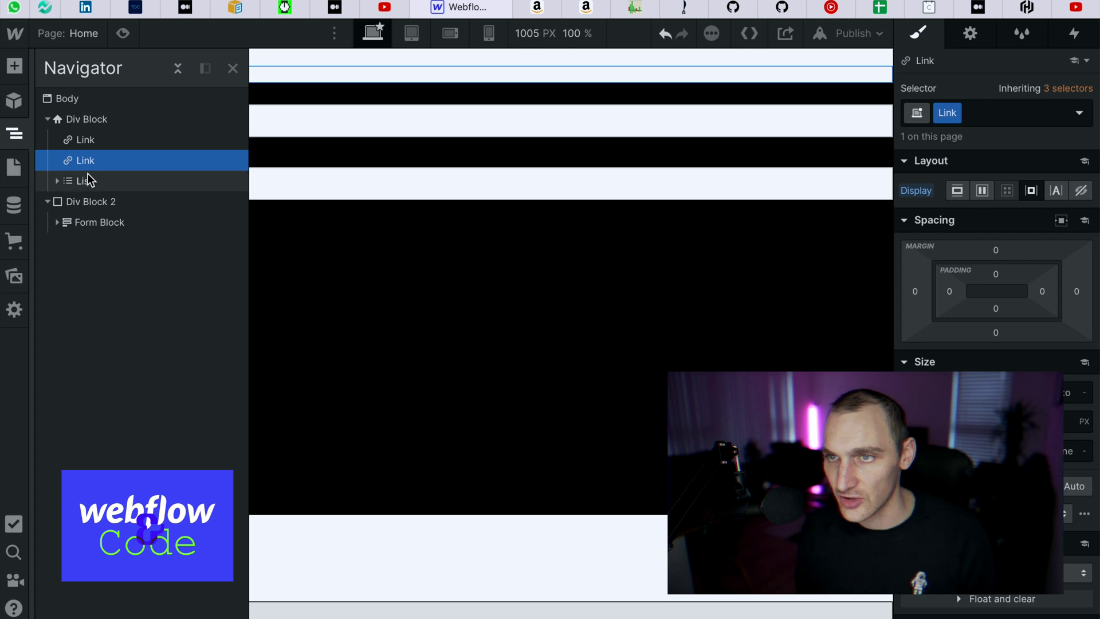
{"action": "left_click", "coordinate": [91, 138]}
{"action": "left_click", "coordinate": [89, 122]}
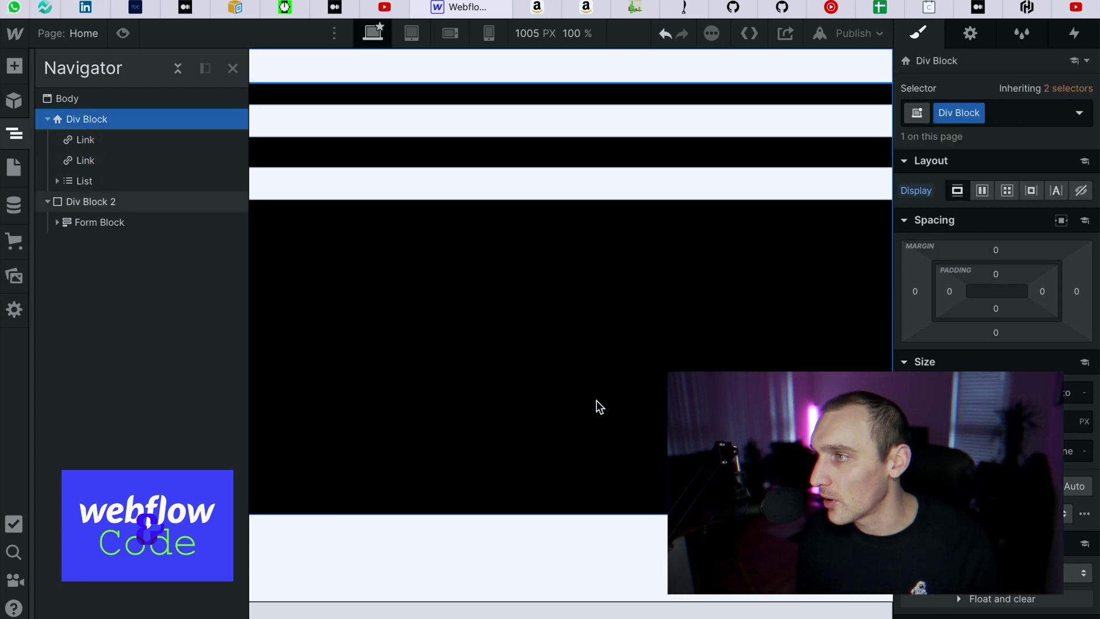
{"action": "left_click", "coordinate": [981, 191]}
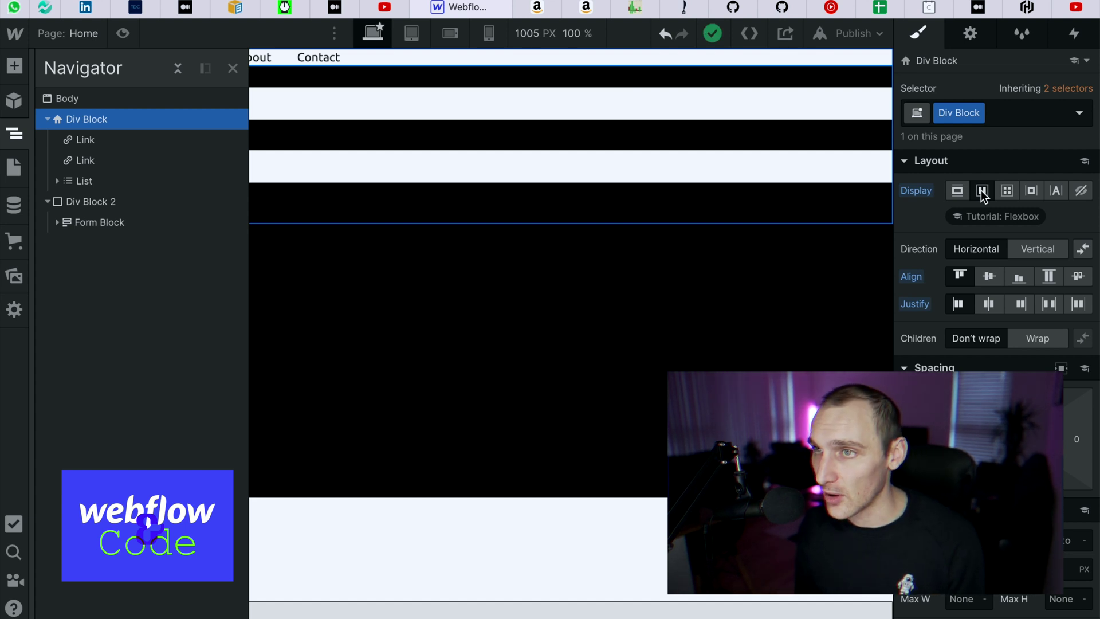
- Set the header Div Block's Children to Don't wrap after briefly trying Wrap
{"action": "left_click", "coordinate": [559, 442]}
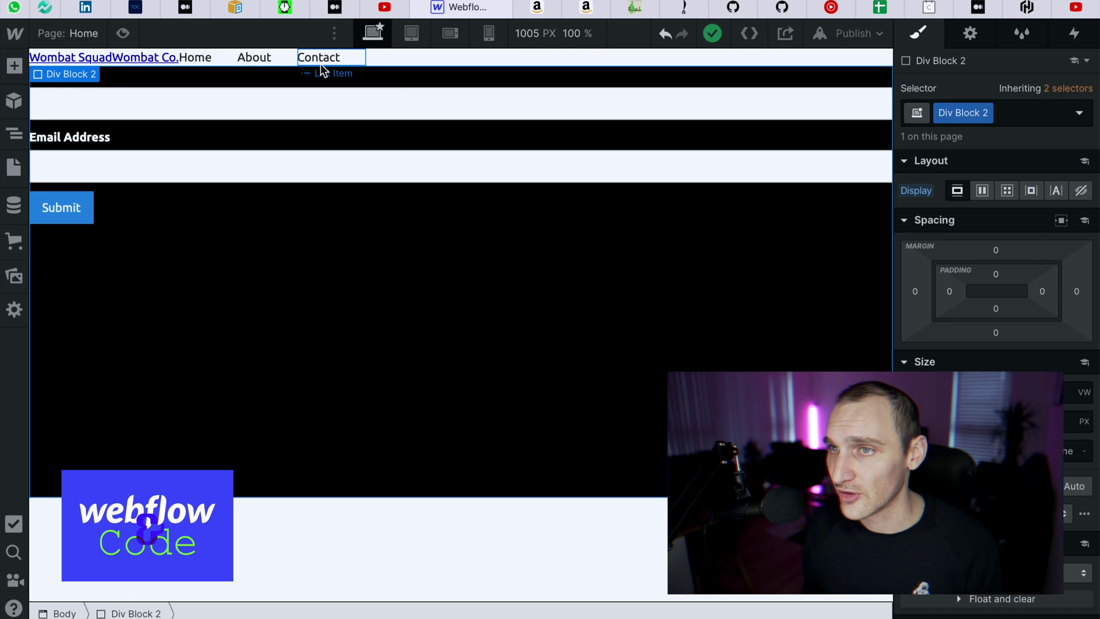
{"action": "left_click", "coordinate": [14, 133]}
{"action": "left_click", "coordinate": [113, 122]}
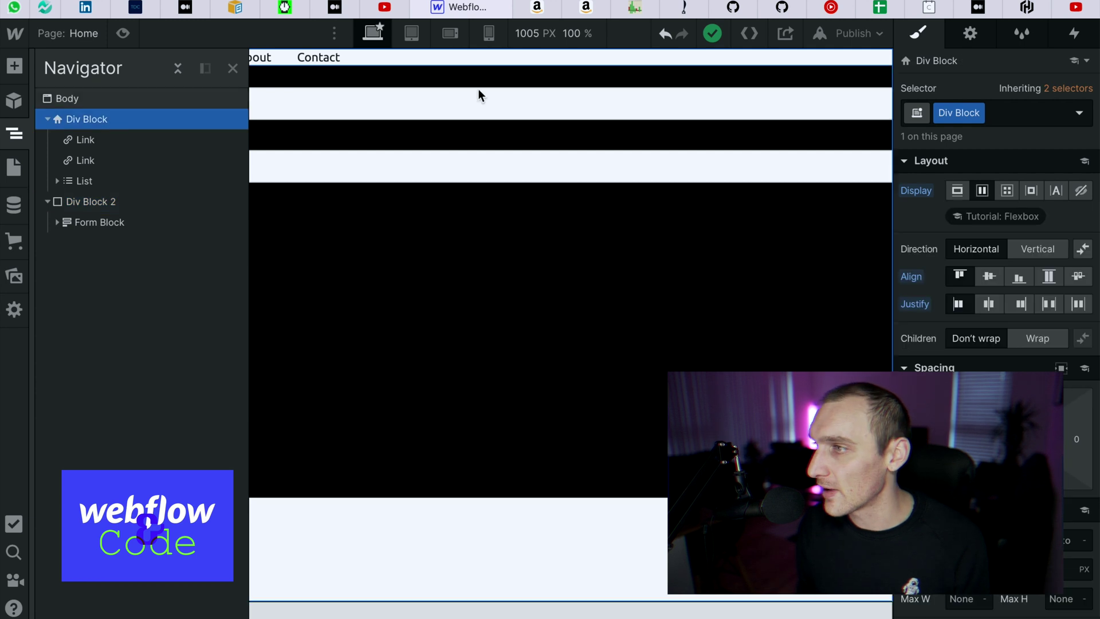
{"action": "left_click", "coordinate": [1042, 339]}
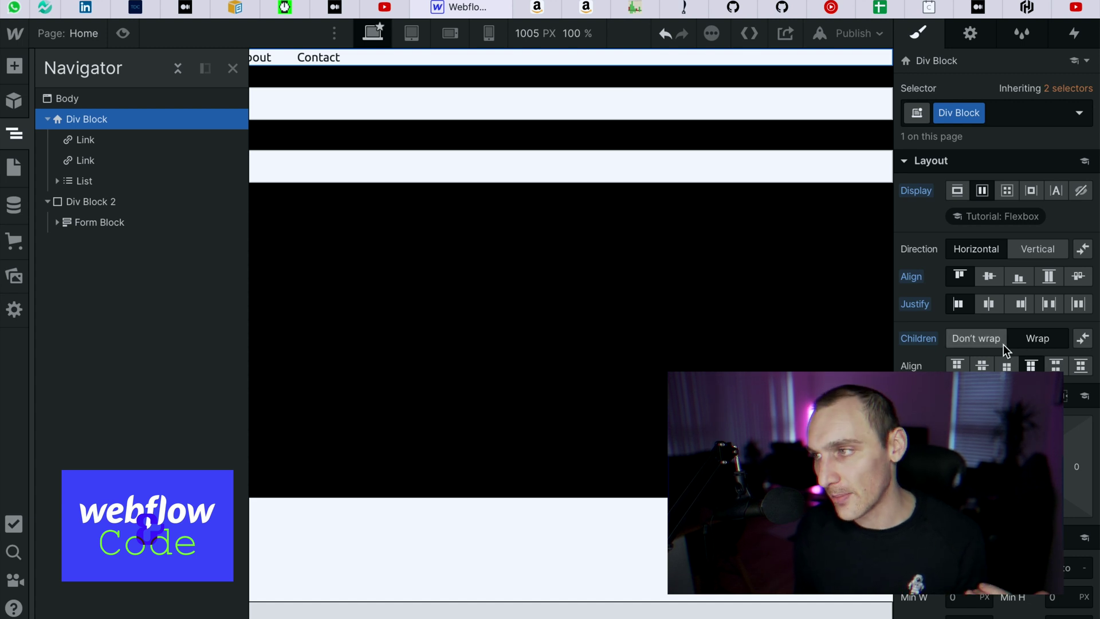
{"action": "left_click", "coordinate": [968, 341]}
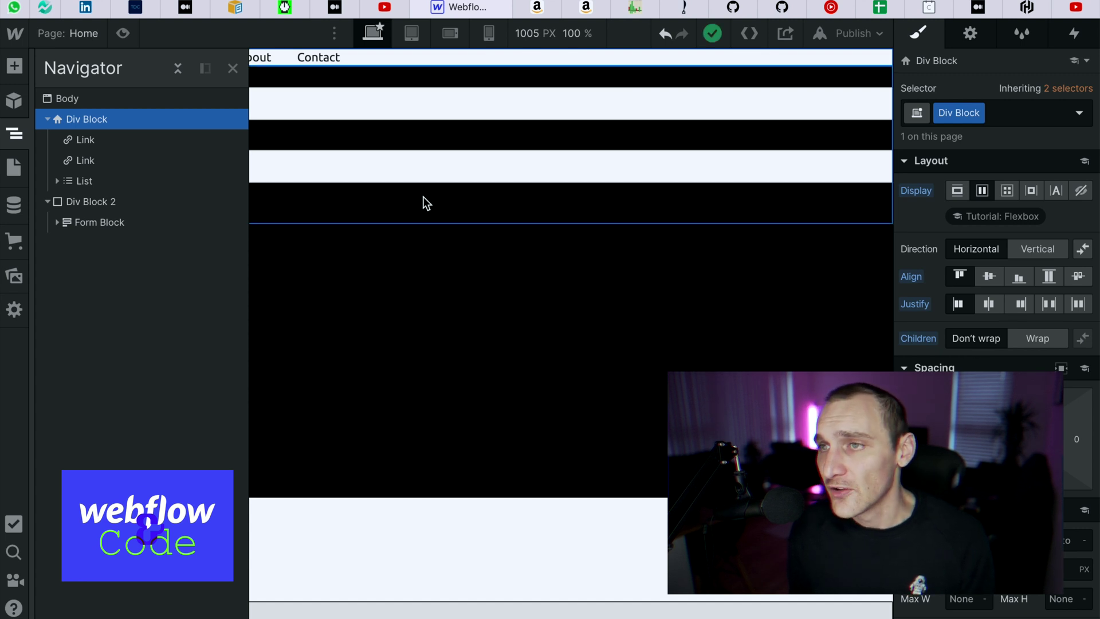
{"action": "left_click", "coordinate": [353, 288]}
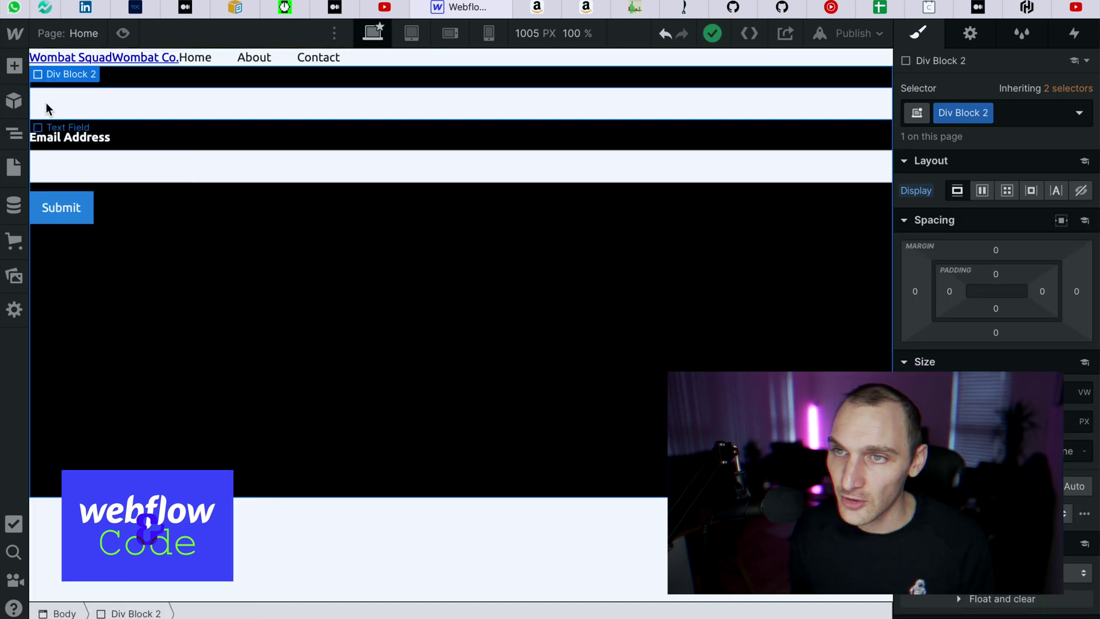
- Justify the header Div Block's children with Space Between, logo left and nav right
{"action": "left_click", "coordinate": [15, 135]}
{"action": "left_click", "coordinate": [122, 122]}
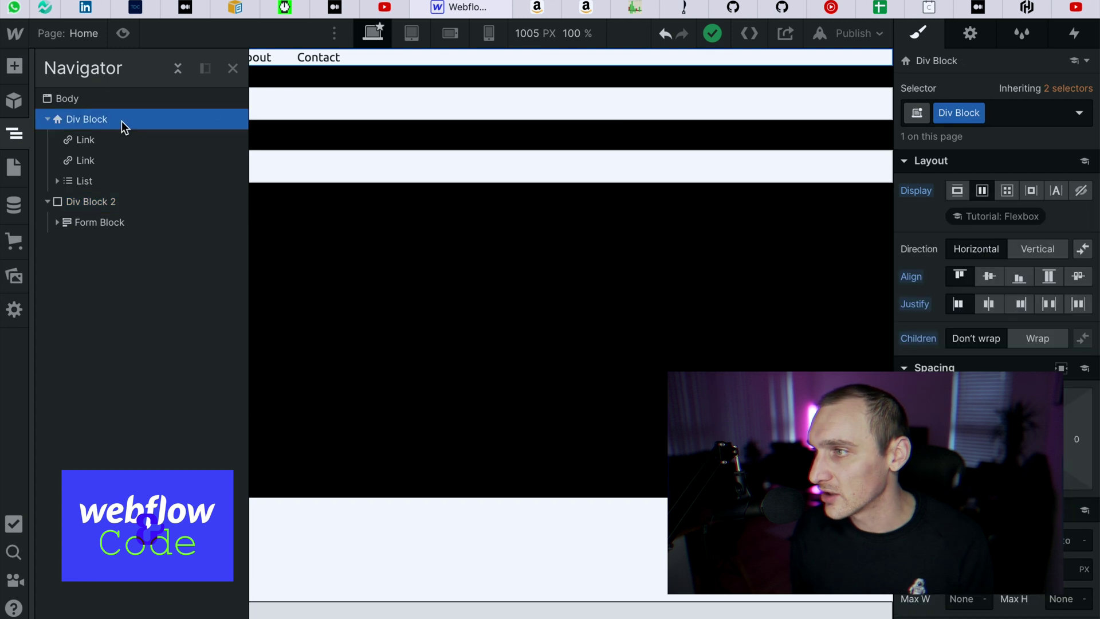
{"action": "left_click", "coordinate": [1053, 309]}
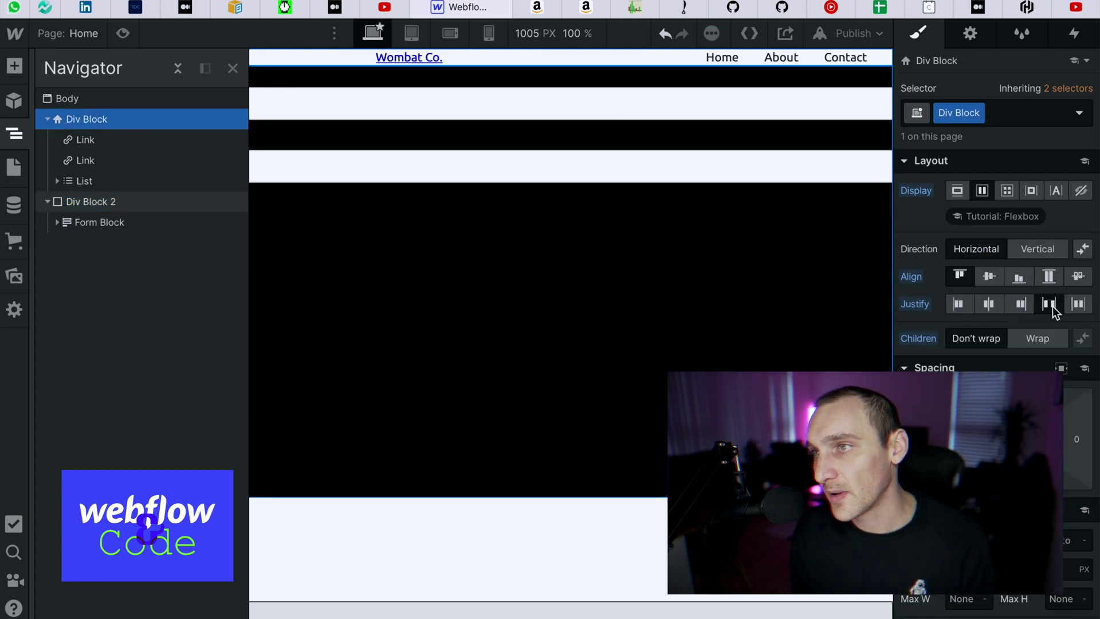
{"action": "key", "text": "z"}
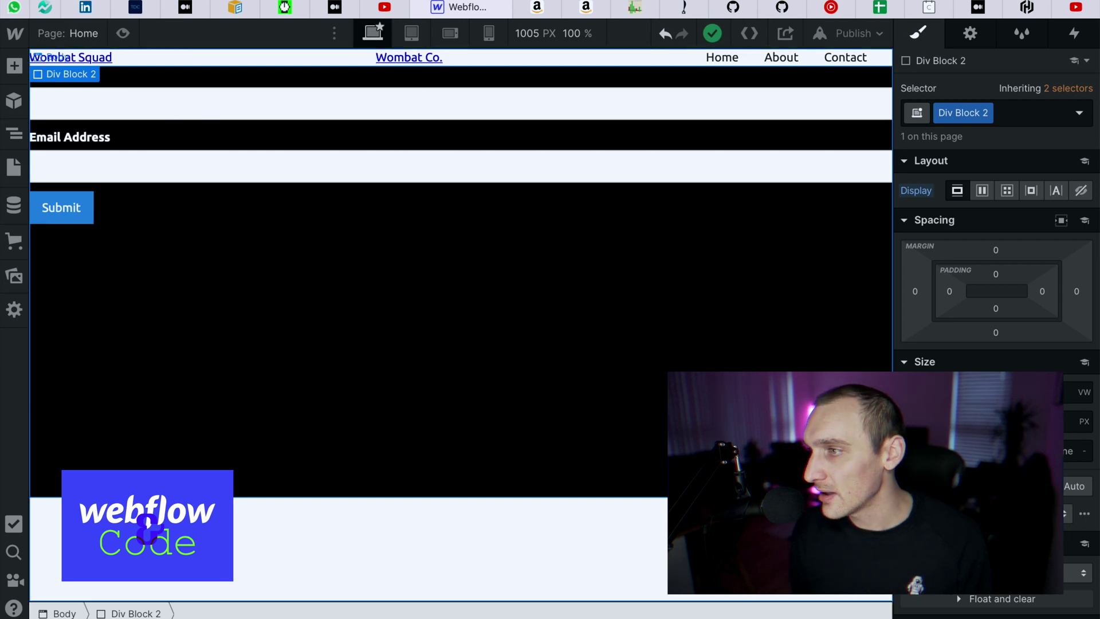
{"action": "left_click", "coordinate": [15, 136]}
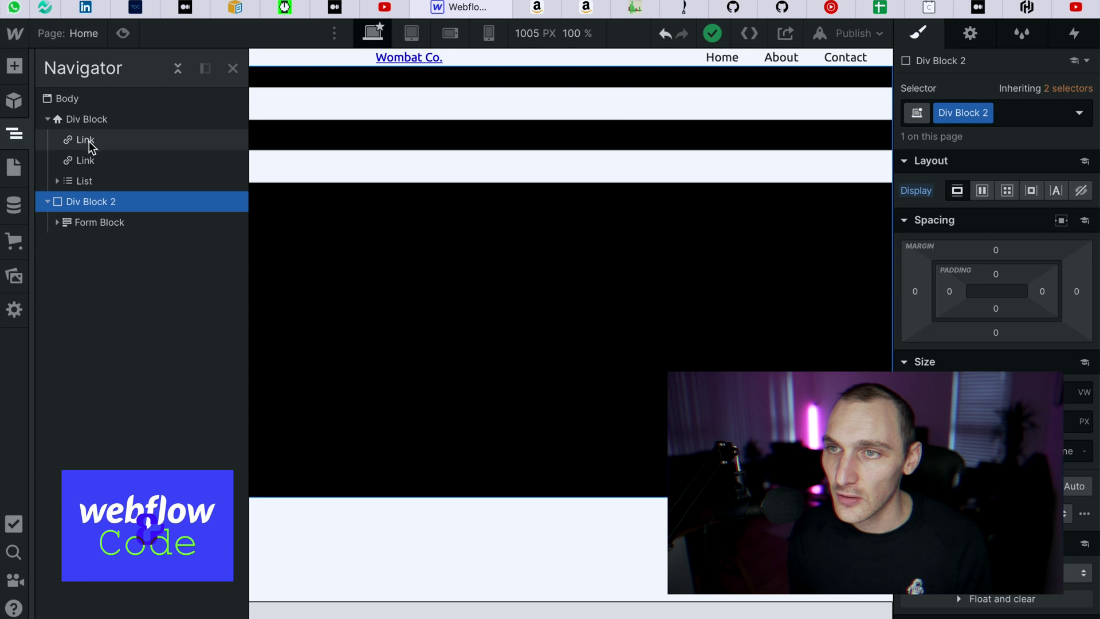
{"action": "left_click", "coordinate": [108, 121]}
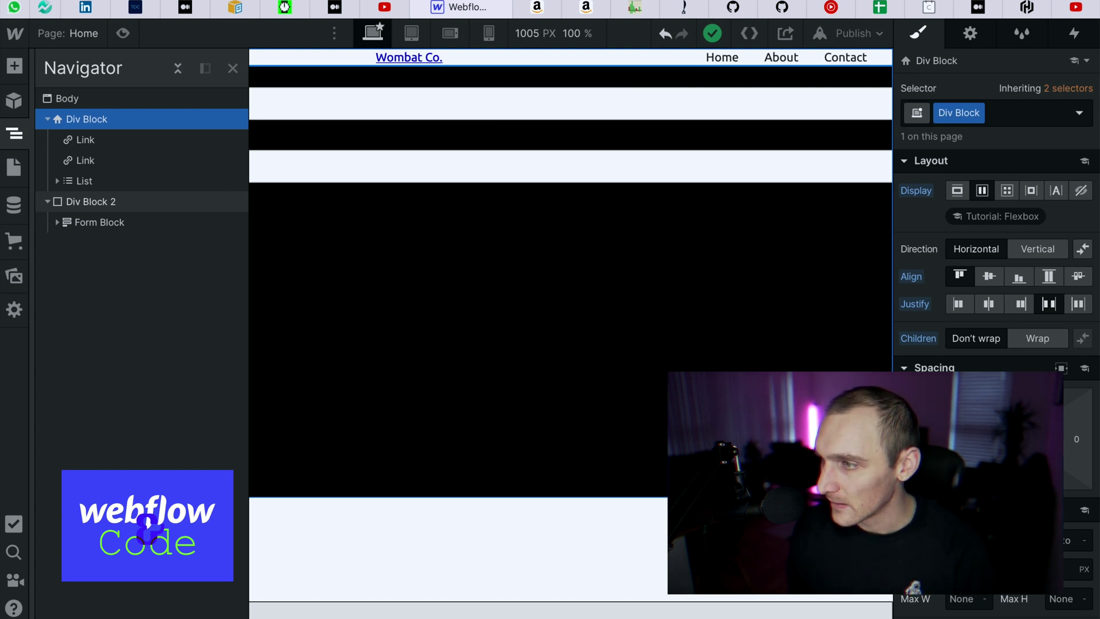
- Drag the header block's top and bottom padding to about 15 px
{"action": "left_click", "coordinate": [354, 245]}
{"action": "left_click", "coordinate": [113, 69]}
{"action": "left_click", "coordinate": [163, 61]}
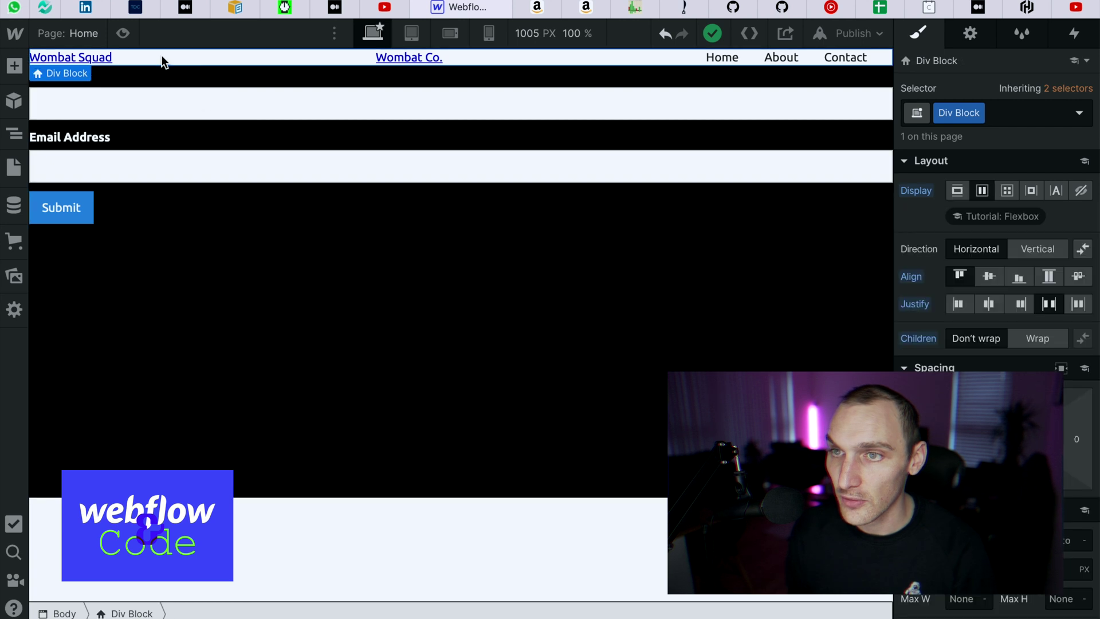
{"action": "key", "text": "z"}
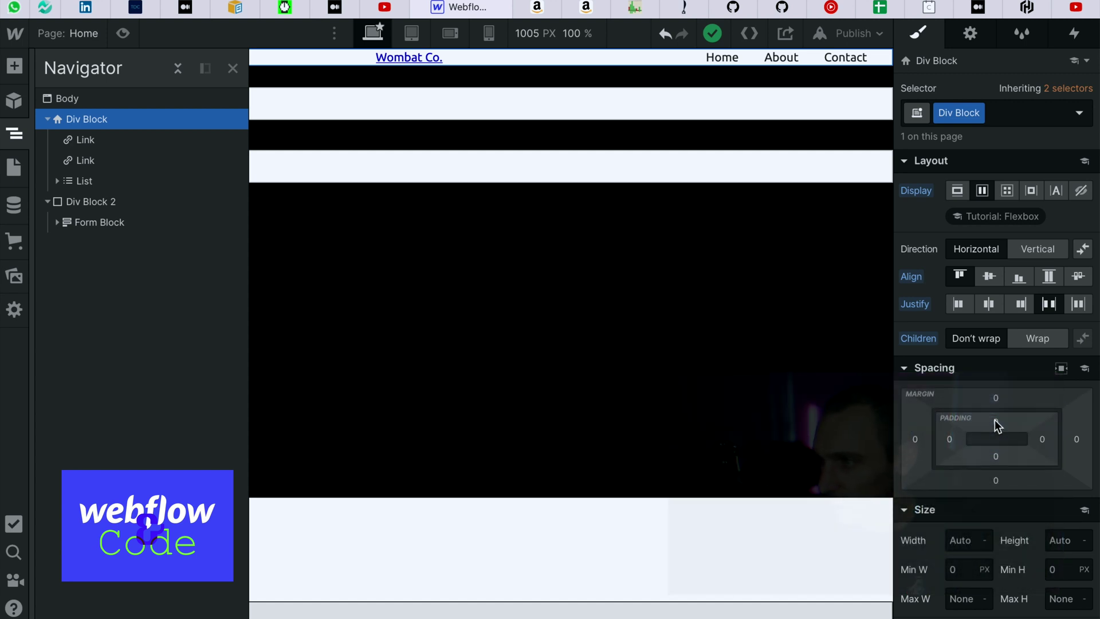
{"action": "mouse_move", "coordinate": [985, 412]}
{"action": "left_mouse_down"}
{"action": "mouse_move", "coordinate": [962, 432]}
{"action": "mouse_move", "coordinate": [975, 442]}
{"action": "mouse_move", "coordinate": [973, 430]}
{"action": "left_mouse_up"}
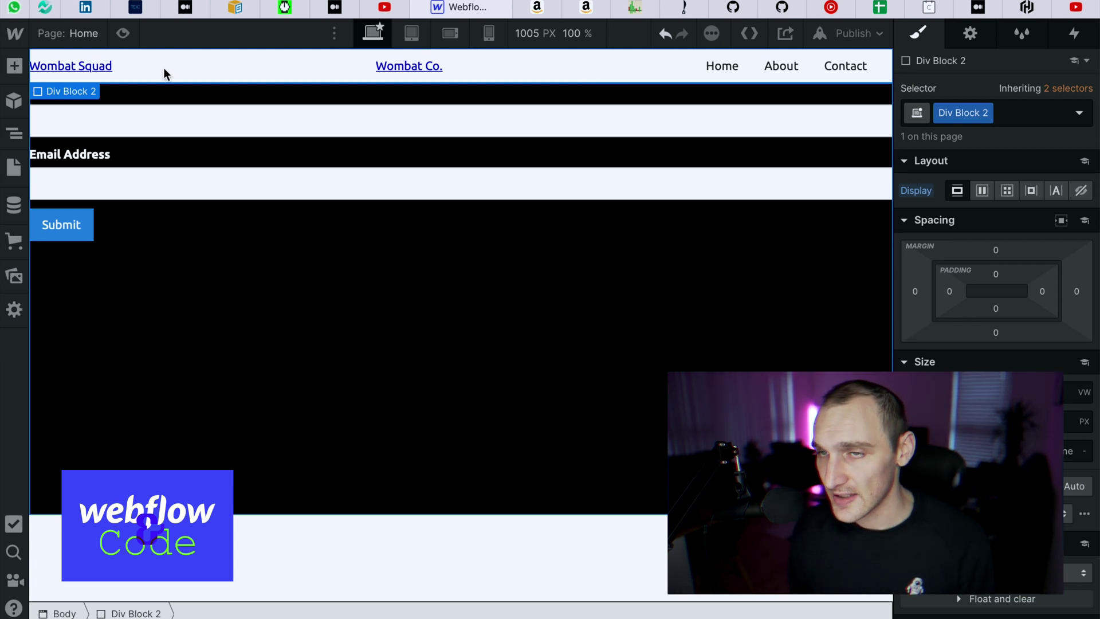
{"action": "left_click", "coordinate": [12, 135]}
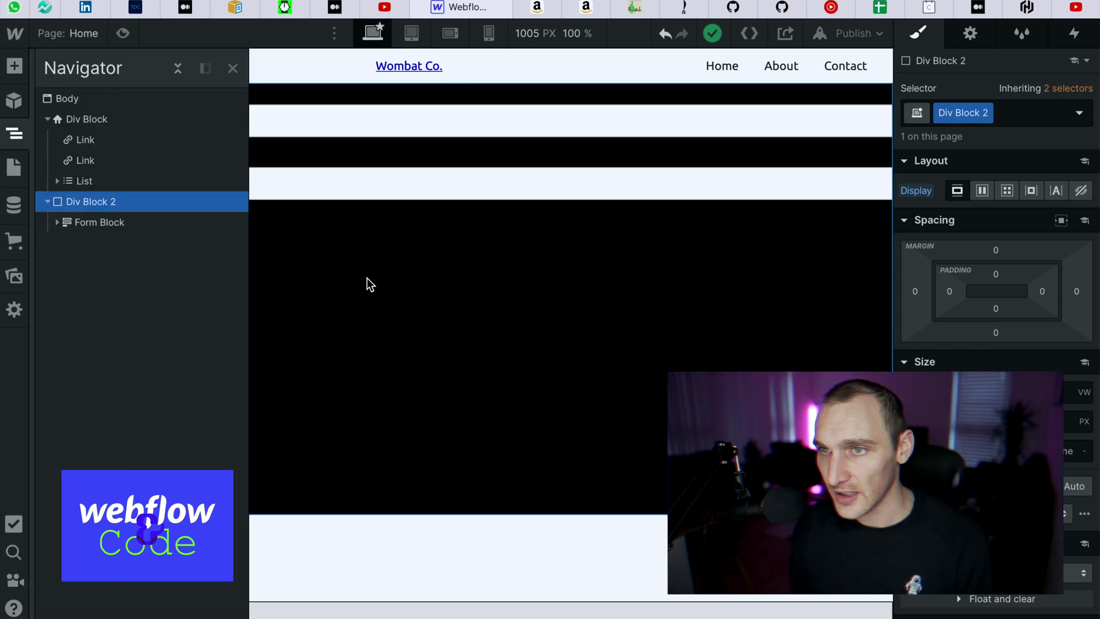
- Give the flex header block a 50 px height and Align its items to Center
{"action": "left_click", "coordinate": [80, 120]}
{"action": "left_click", "coordinate": [982, 190]}
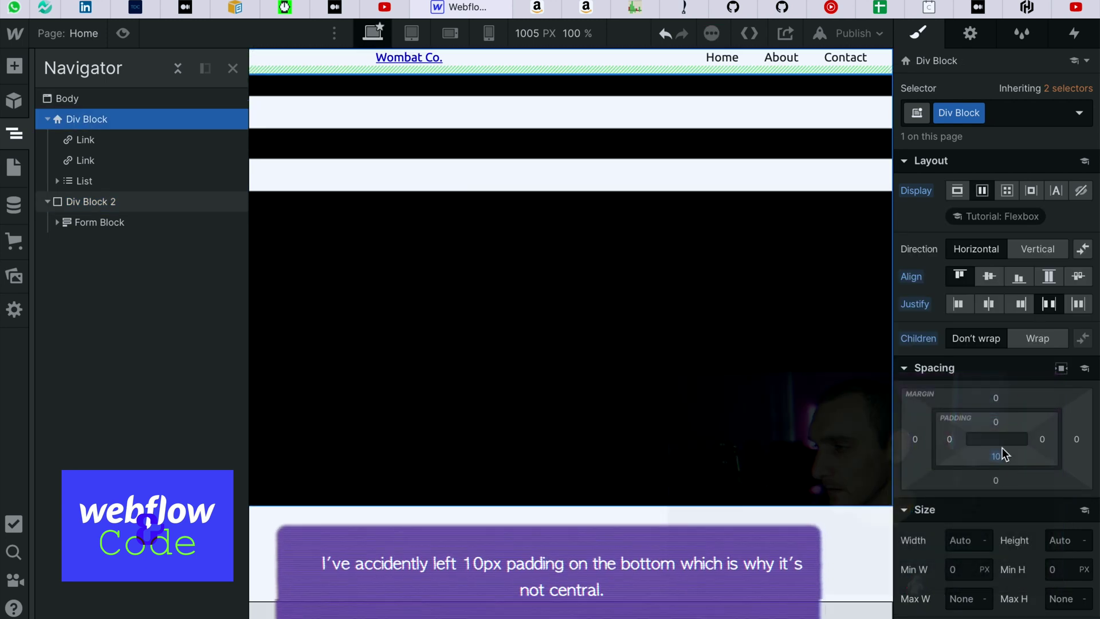
{"action": "left_click", "coordinate": [1060, 540]}
{"action": "type", "text": "50"}
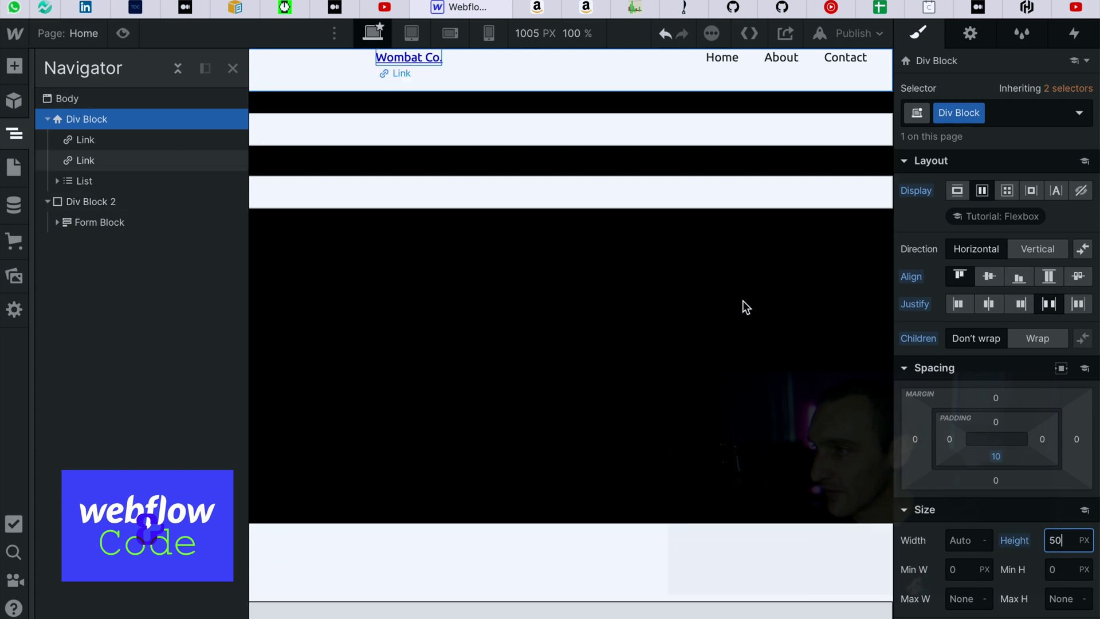
{"action": "left_click", "coordinate": [990, 275]}
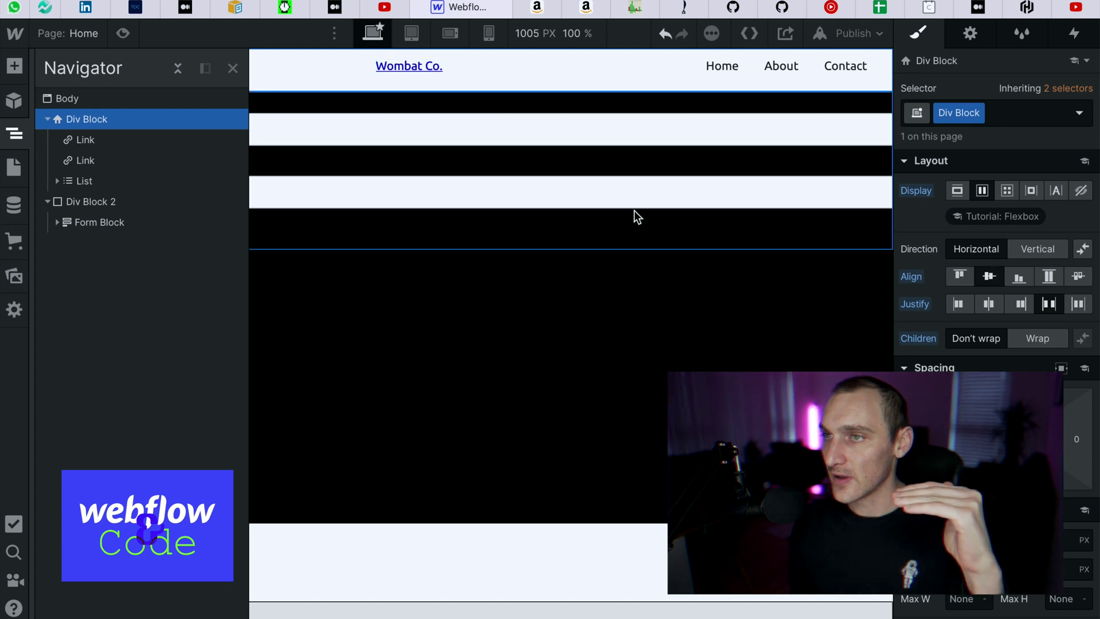
{"action": "left_click", "coordinate": [632, 352]}
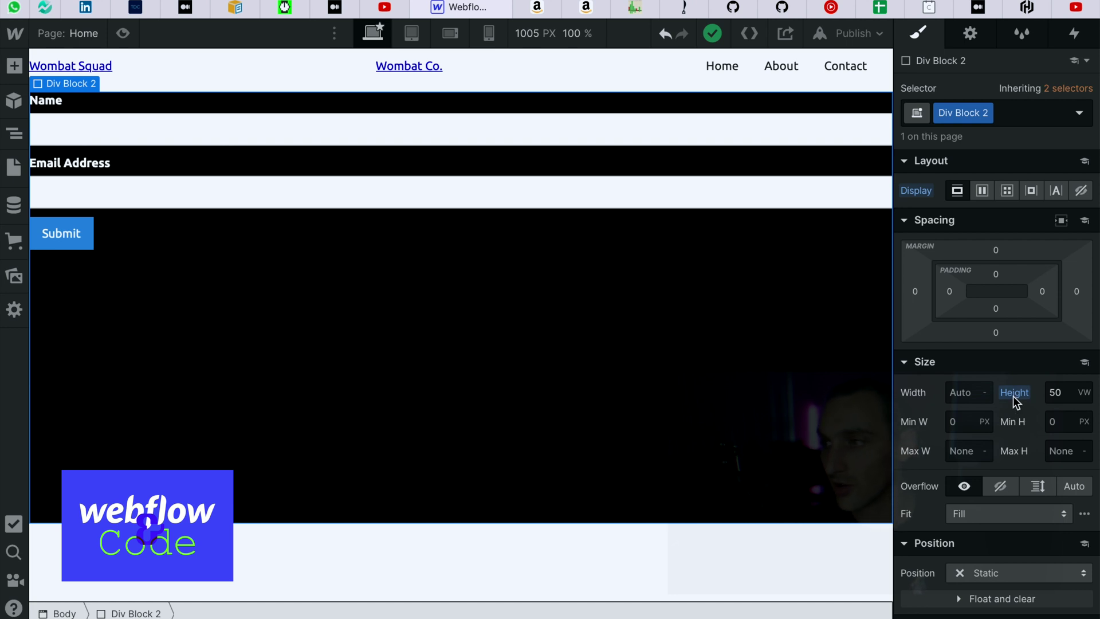
- Reset the black form section's height to Auto and nudge the header's bottom padding to 11 px
{"action": "left_click", "coordinate": [1013, 396], "text": "alt"}
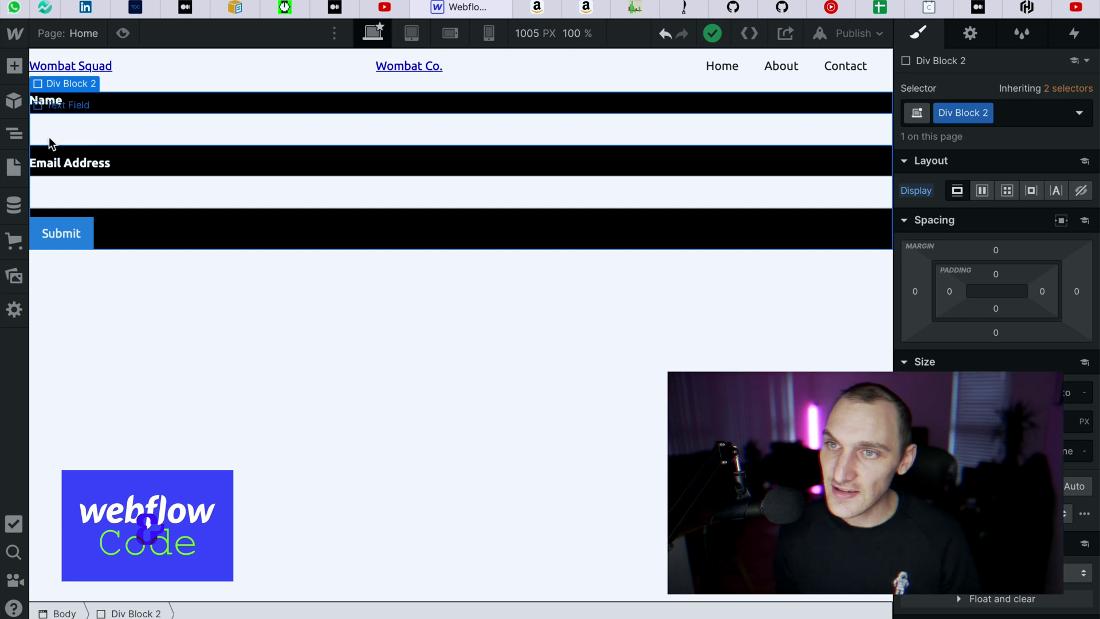
{"action": "left_click", "coordinate": [17, 136]}
{"action": "left_click", "coordinate": [107, 124]}
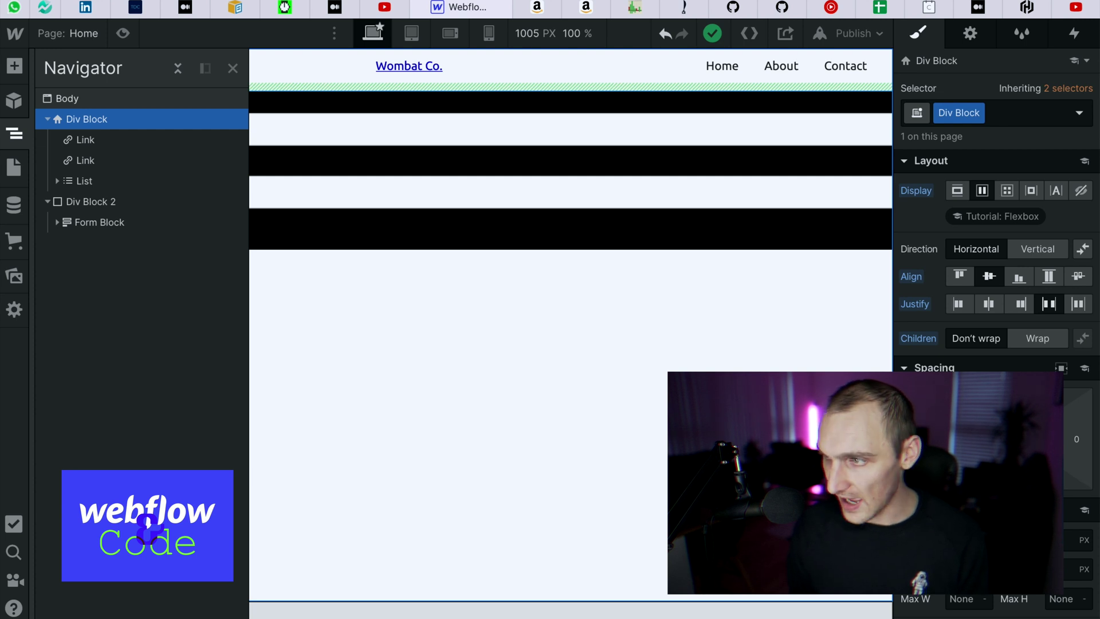
{"action": "left_click_drag", "start_coordinate": [462, 89], "coordinate": [461, 92]}
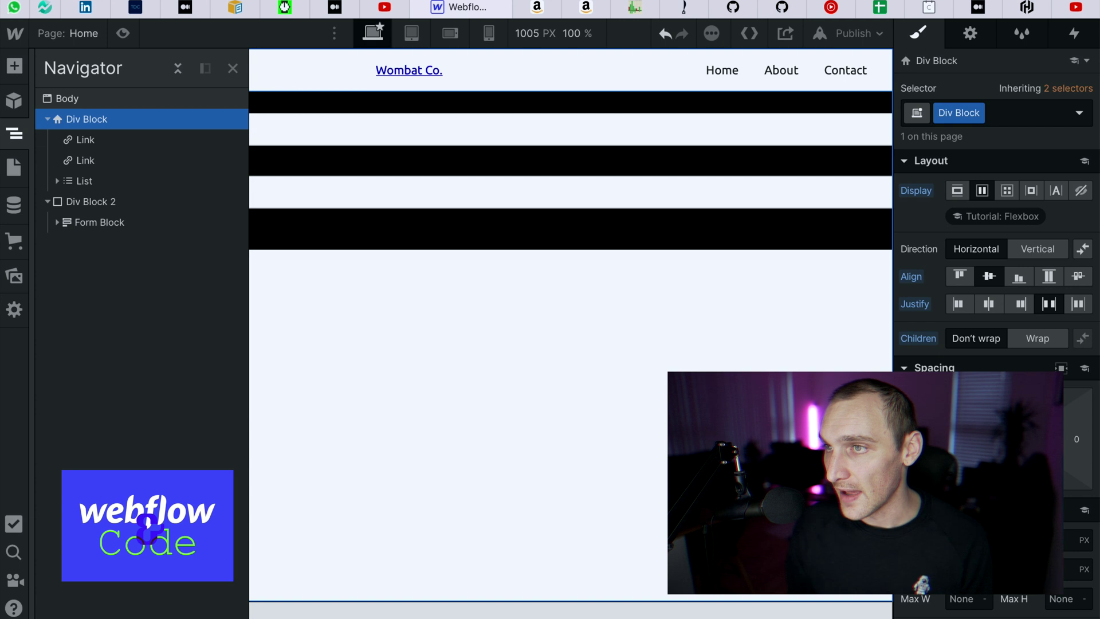
{"action": "left_click", "coordinate": [526, 466]}
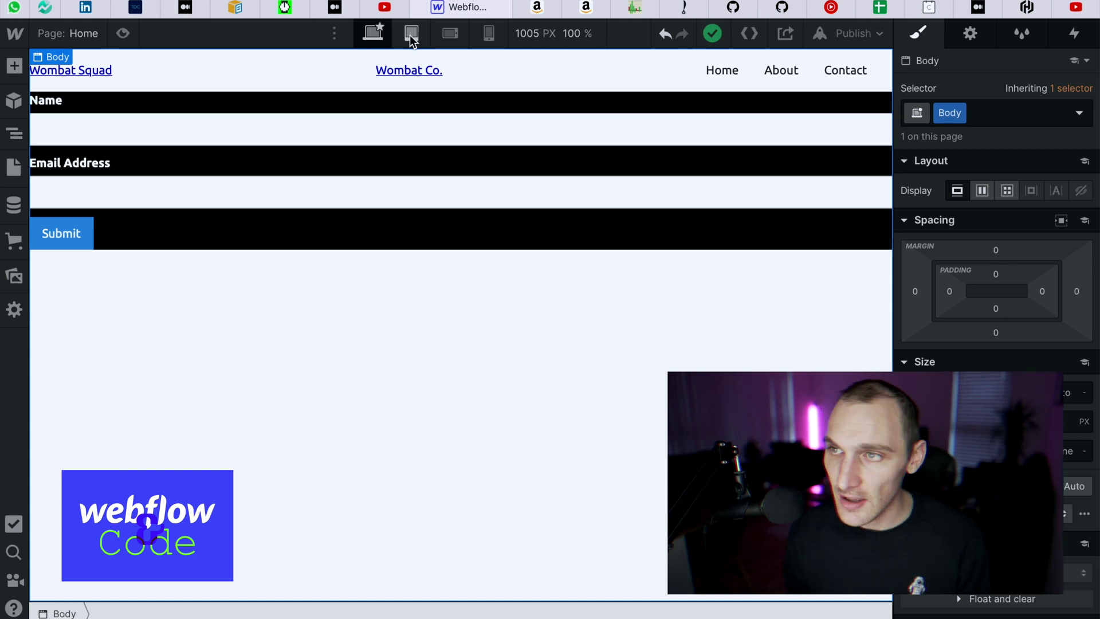
- Set the Wombat Co. link's Display to None on desktop, then switch to the Tablet breakpoint
{"action": "left_click", "coordinate": [14, 133]}
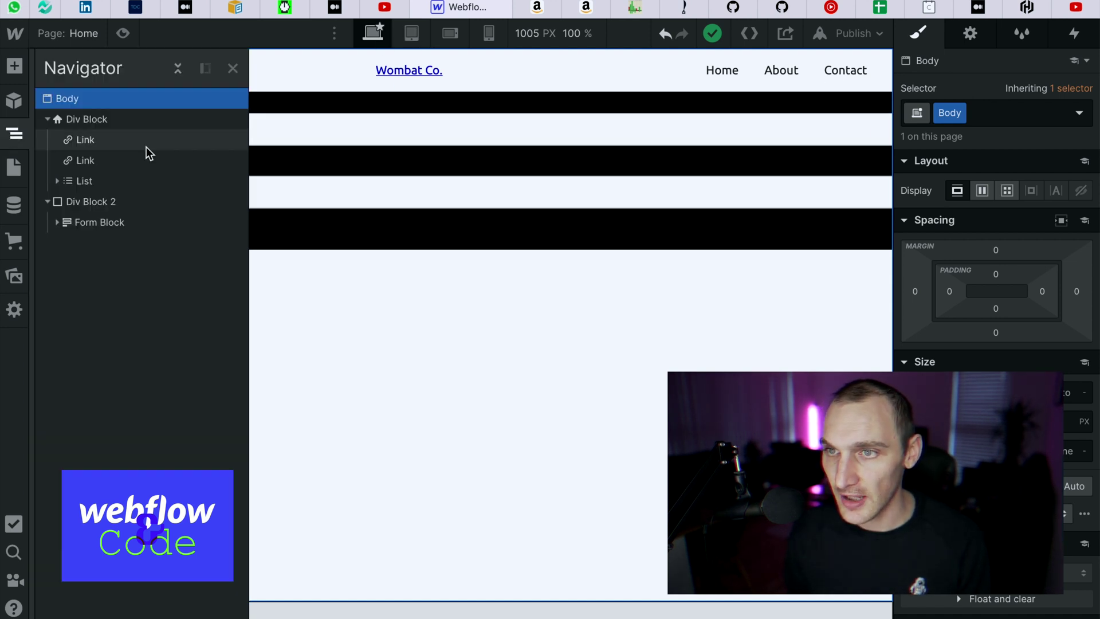
{"action": "left_click", "coordinate": [141, 161]}
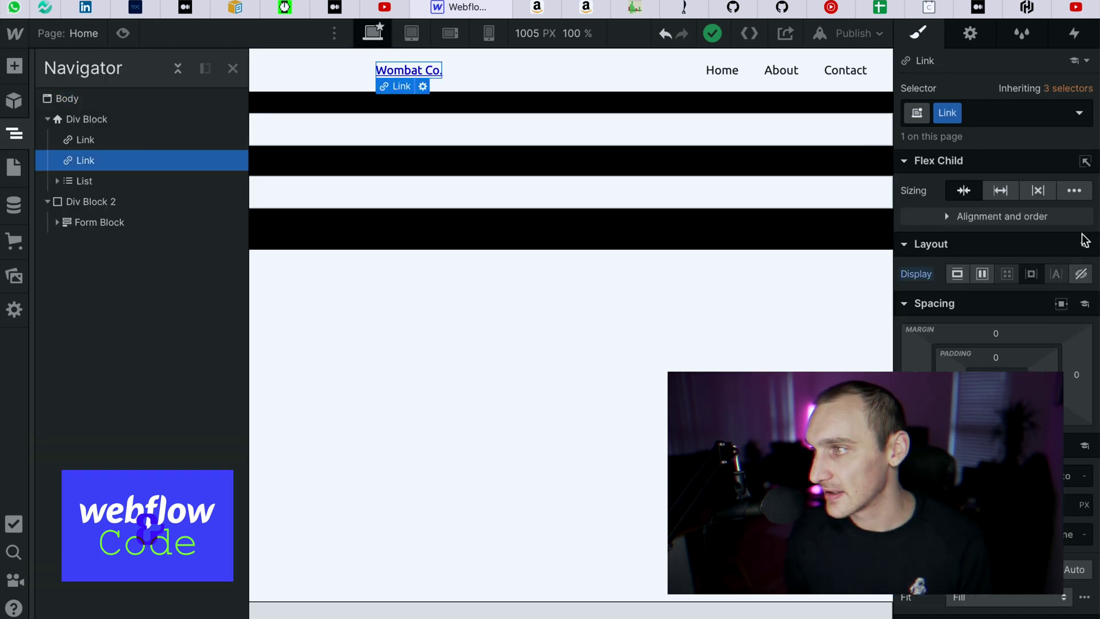
{"action": "left_click", "coordinate": [1081, 279]}
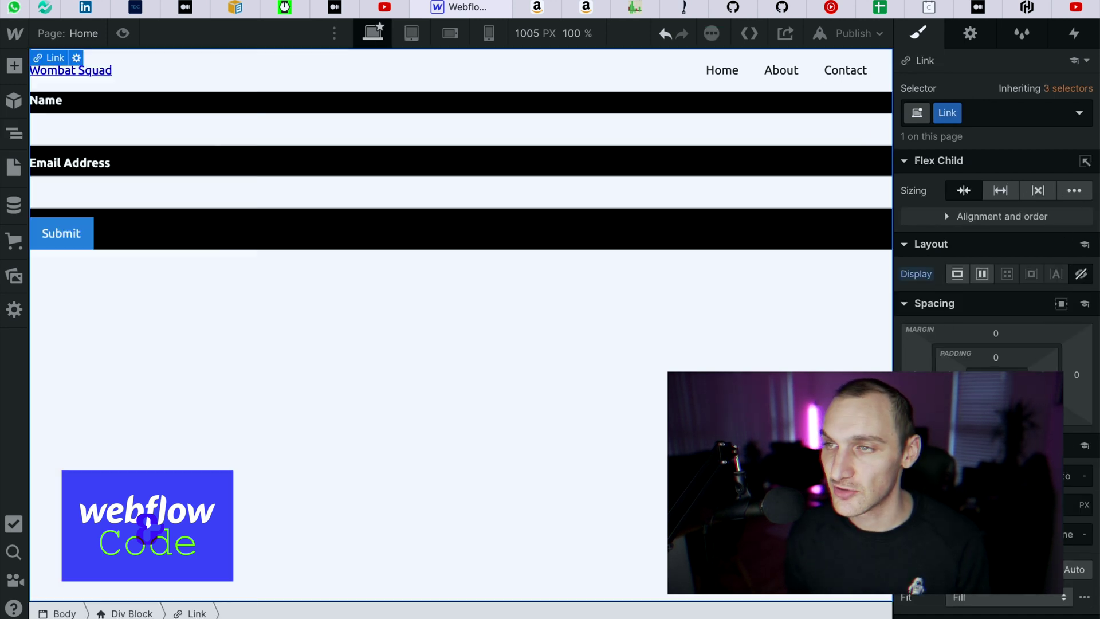
{"action": "left_click", "coordinate": [419, 36]}
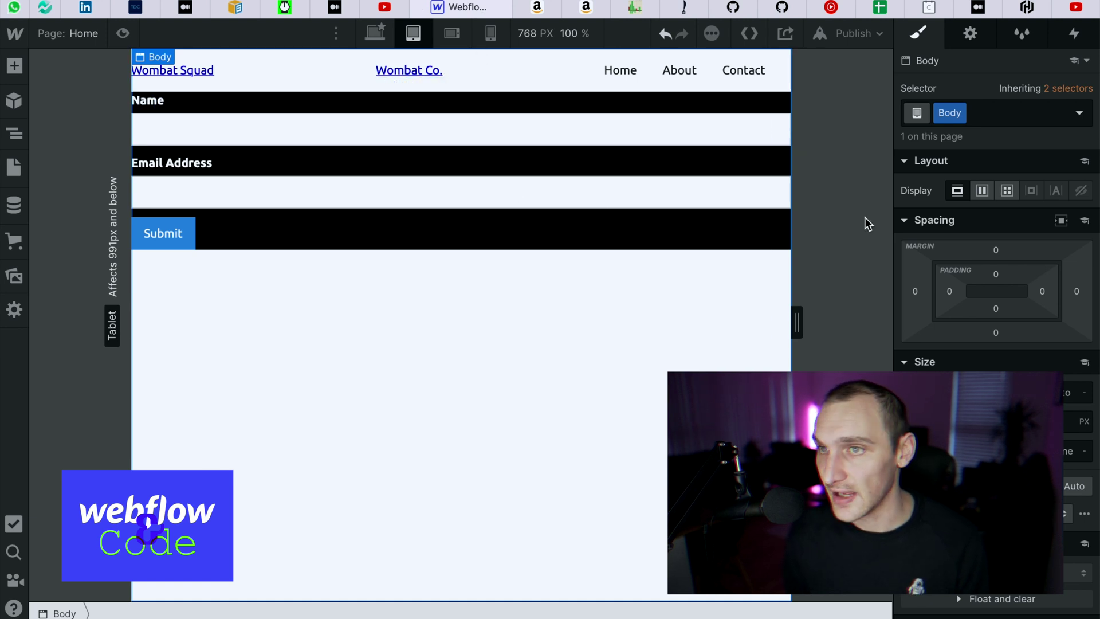
- Hide the Wombat Squad link at the tablet breakpoint
{"action": "left_click", "coordinate": [16, 136]}
{"action": "left_click", "coordinate": [119, 142]}
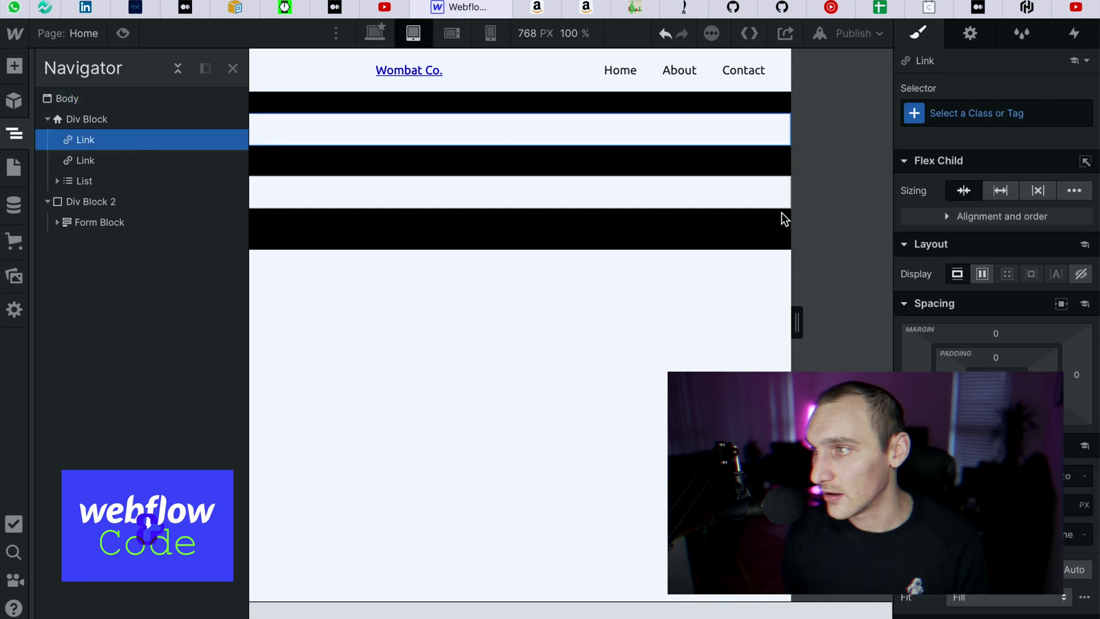
{"action": "left_click", "coordinate": [1082, 275]}
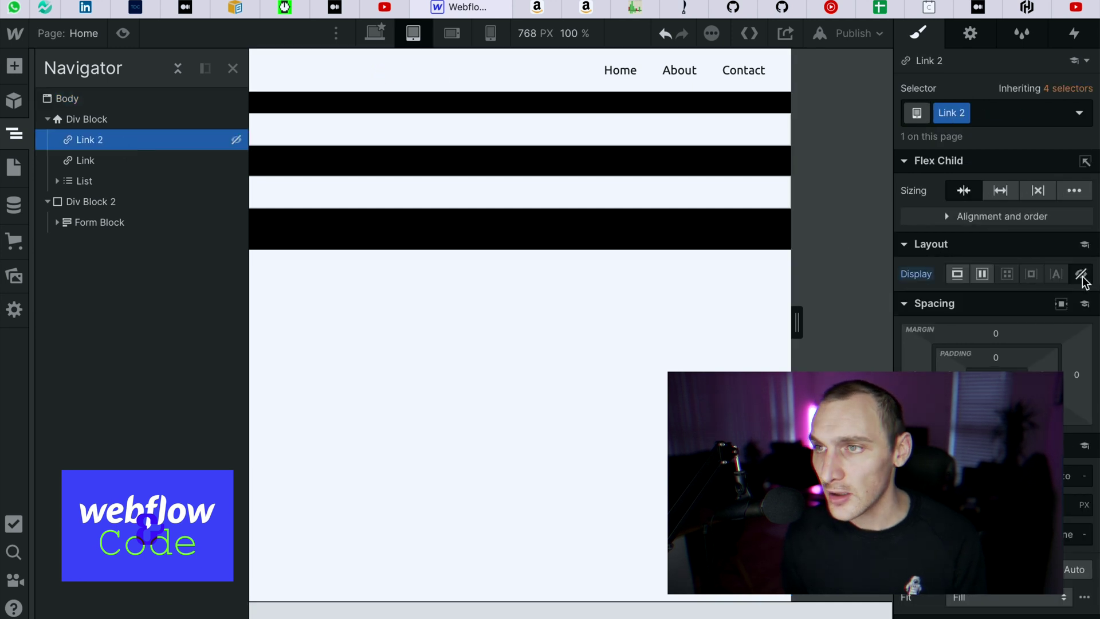
{"action": "left_click", "coordinate": [634, 372]}
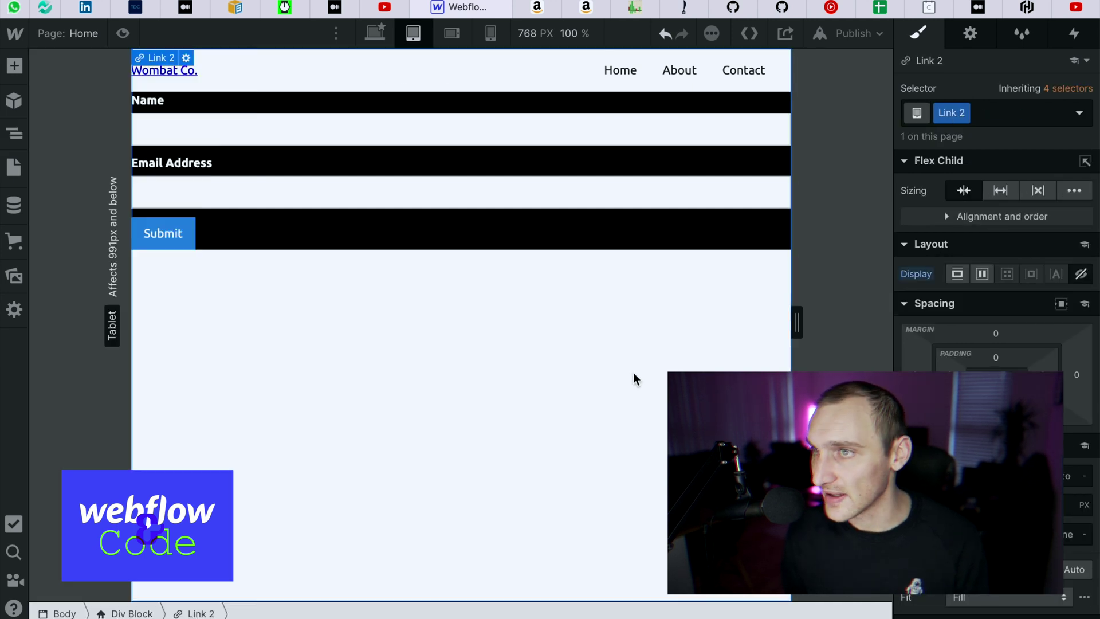
- Centre the Wombat Co. link with a 50% left margin and a -50% X move transform
{"action": "left_click", "coordinate": [162, 76]}
{"action": "left_click", "coordinate": [14, 136]}
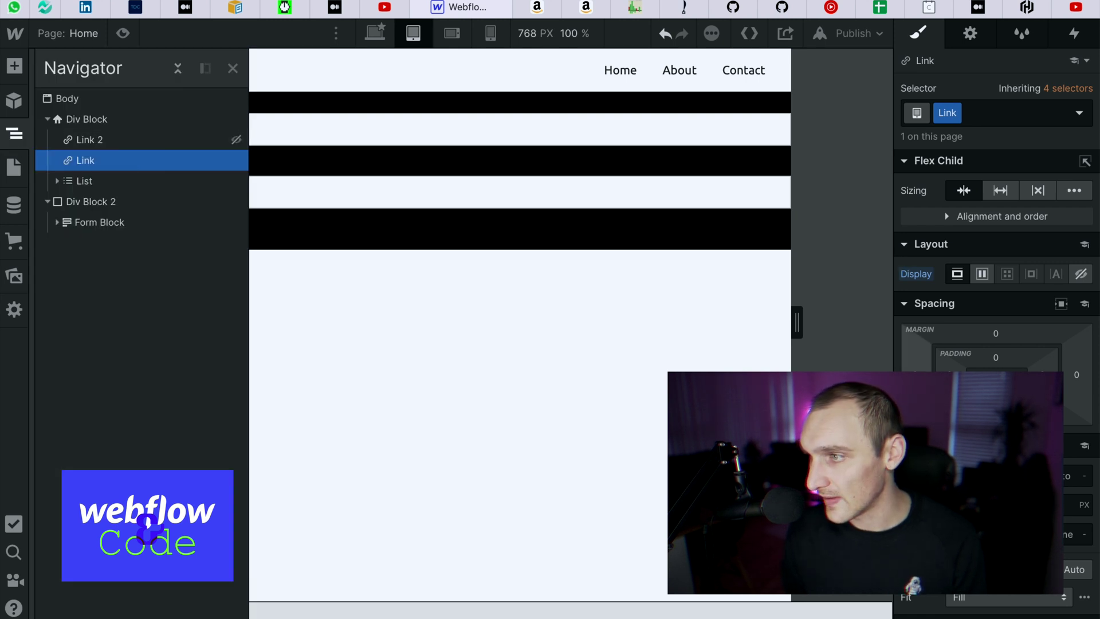
{"action": "left_click", "coordinate": [916, 379]}
{"action": "type", "text": "50"}
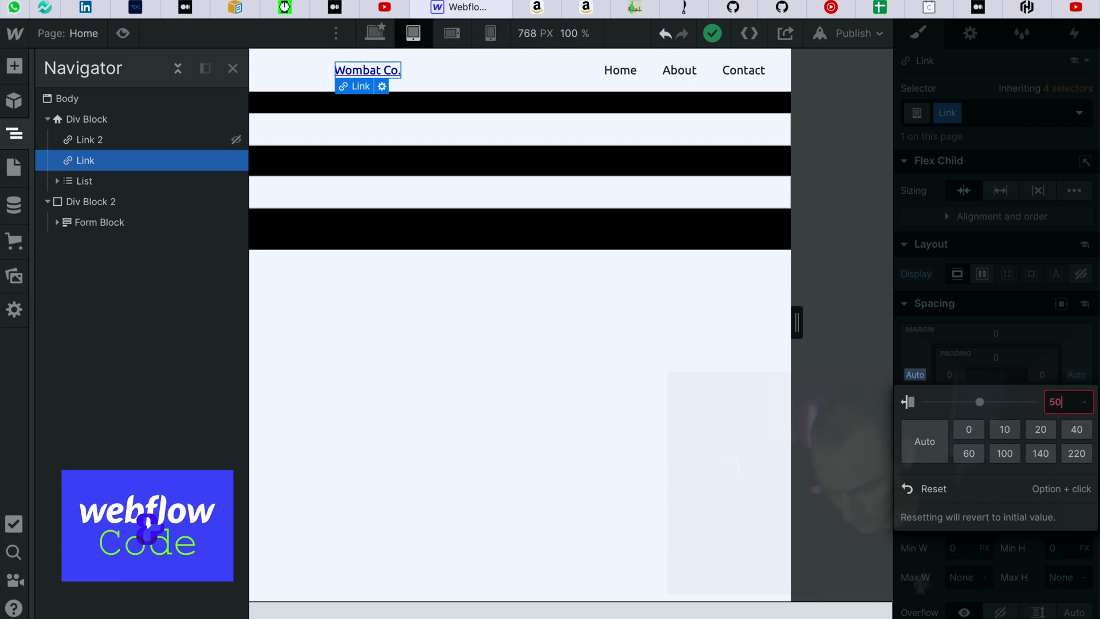
{"action": "type", "text": "%"}
{"action": "key", "text": "Return"}
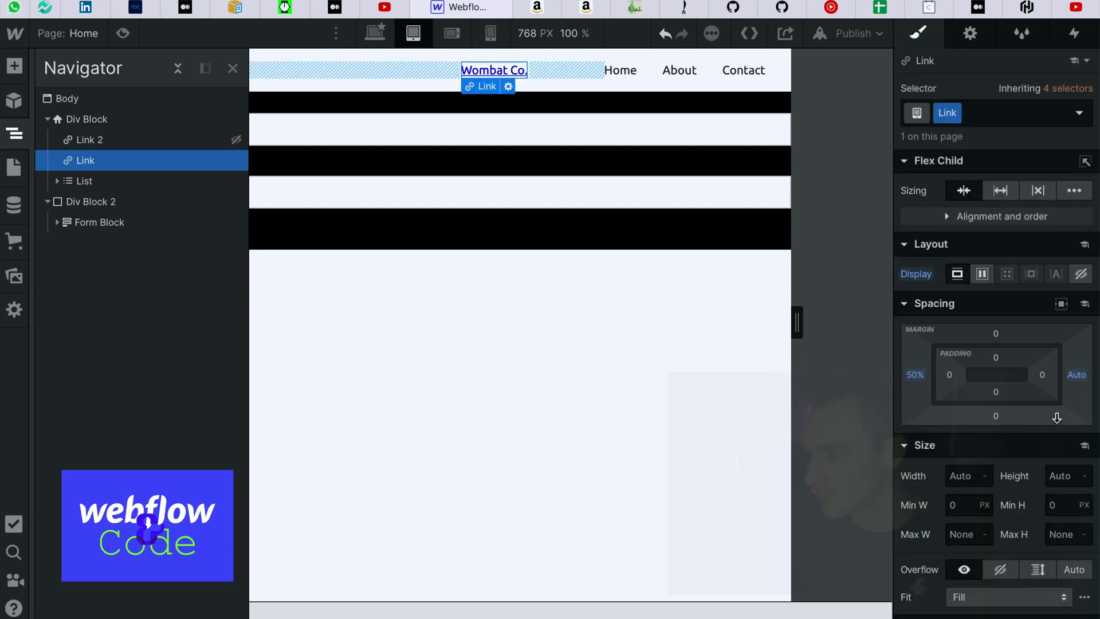
{"action": "scroll", "coordinate": [929, 580], "scroll_direction": "down", "scroll_amount": 10}
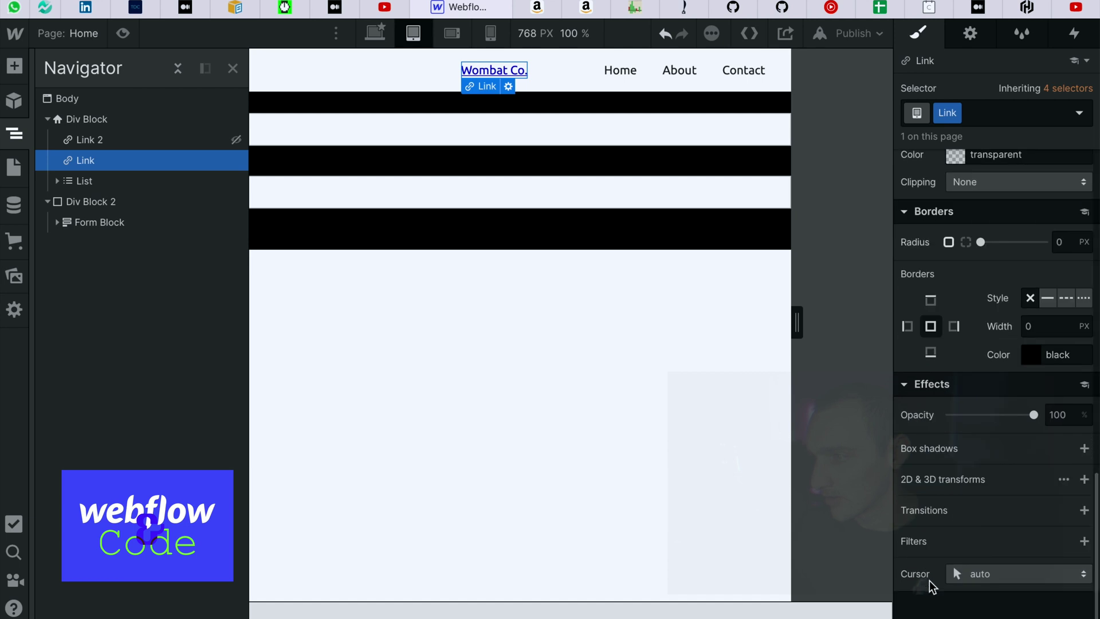
{"action": "left_click", "coordinate": [1084, 480]}
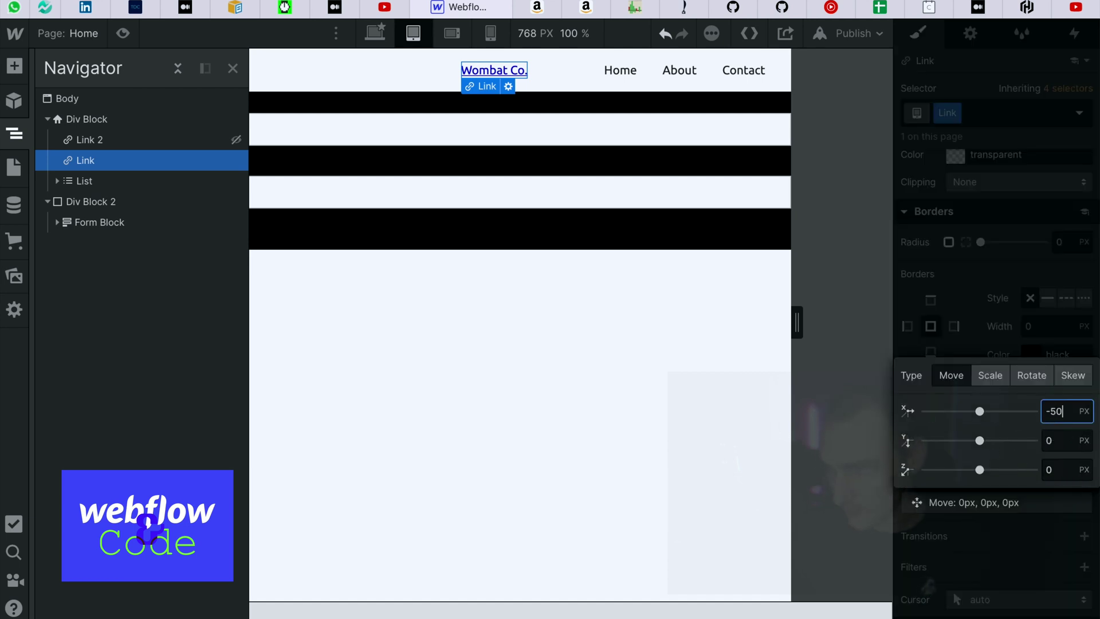
{"action": "type", "text": "-50%"}
{"action": "key", "text": "Return"}
{"action": "left_click", "coordinate": [570, 471]}
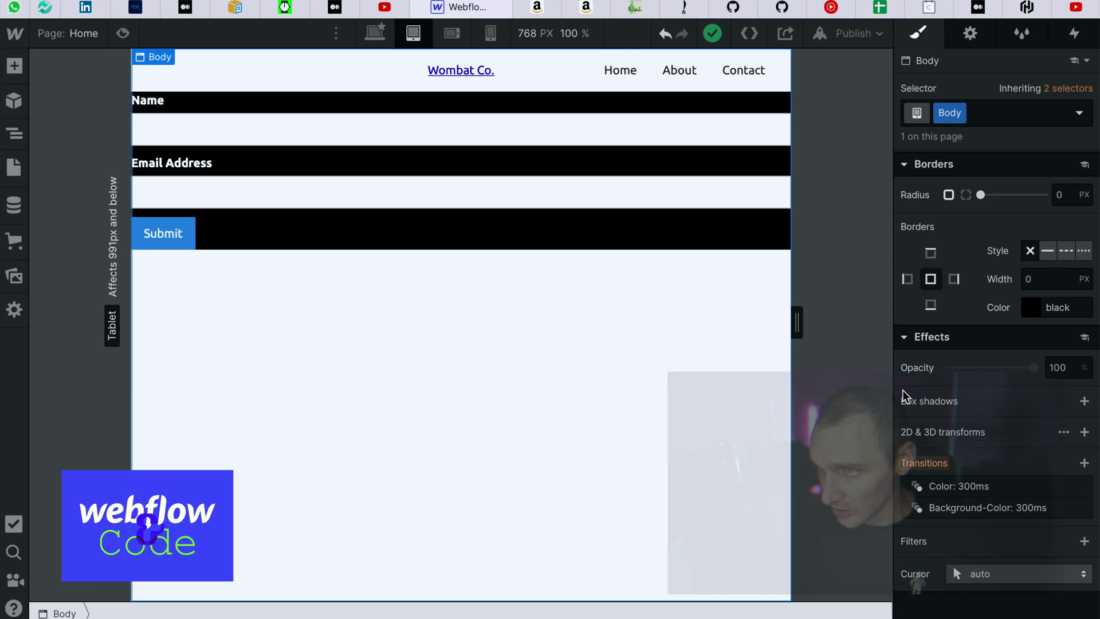
- Back on Desktop, set Div Block 2's height to 100vh
{"action": "left_click", "coordinate": [380, 30]}
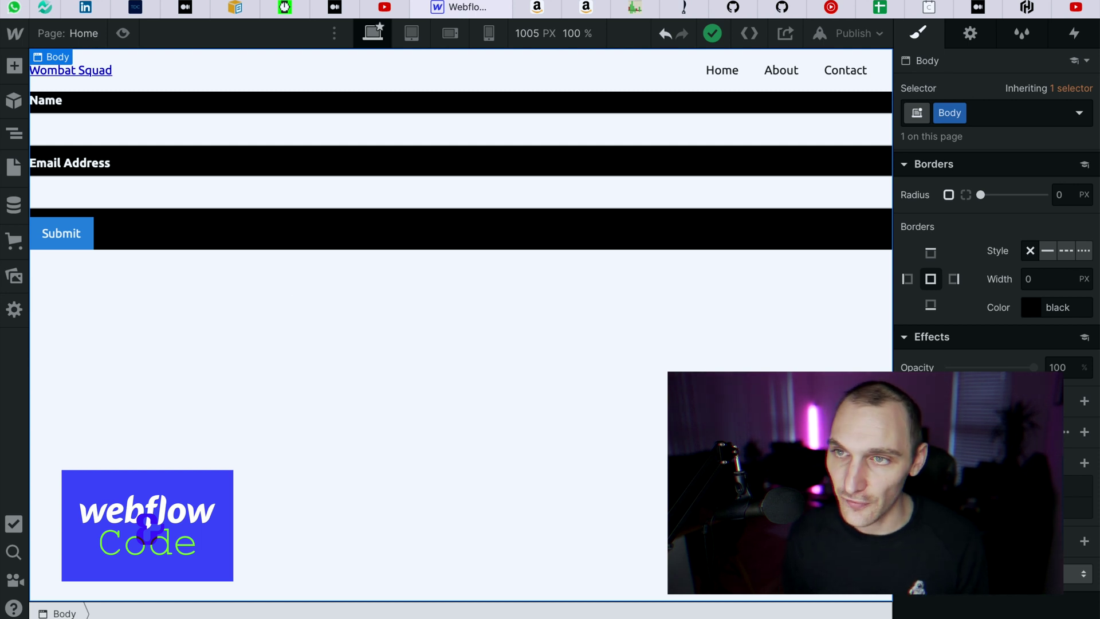
{"action": "left_click", "coordinate": [11, 134]}
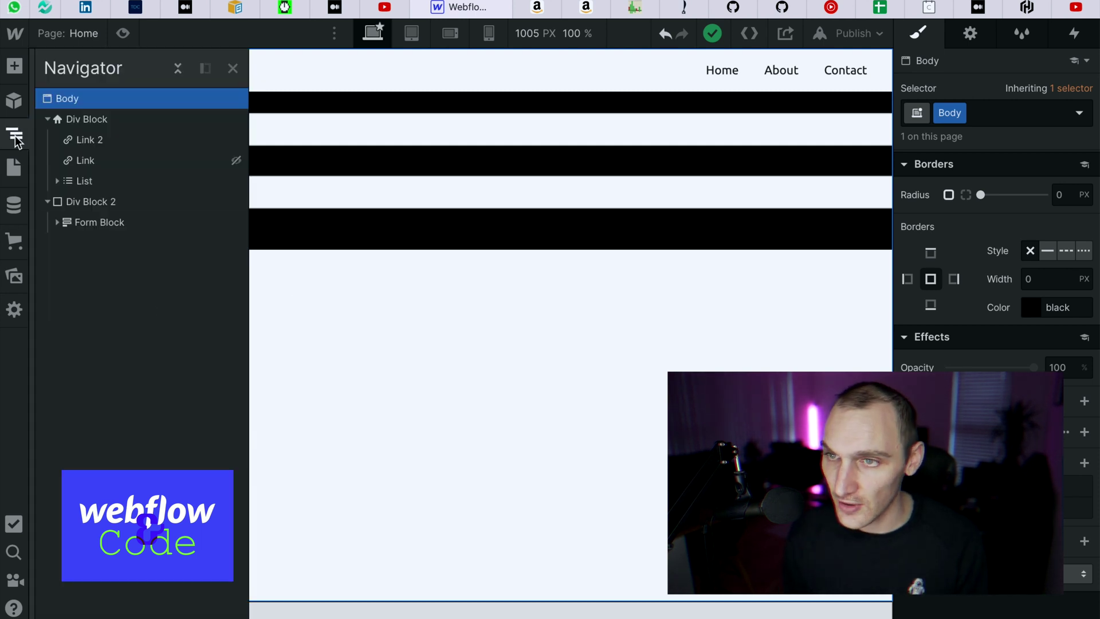
{"action": "left_click", "coordinate": [80, 202]}
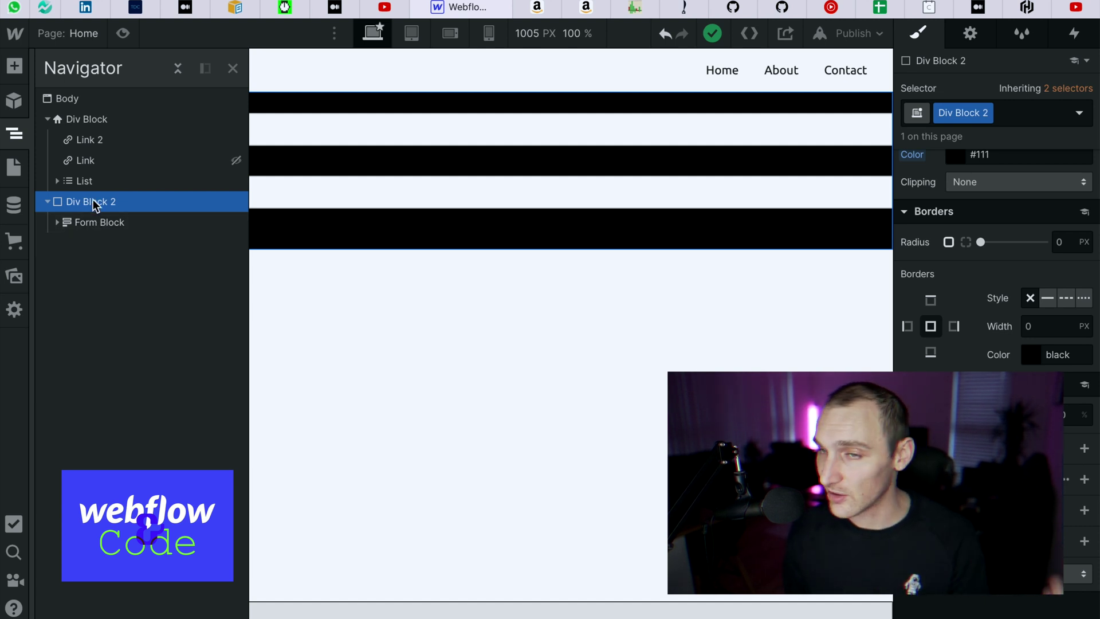
{"action": "left_click", "coordinate": [92, 220]}
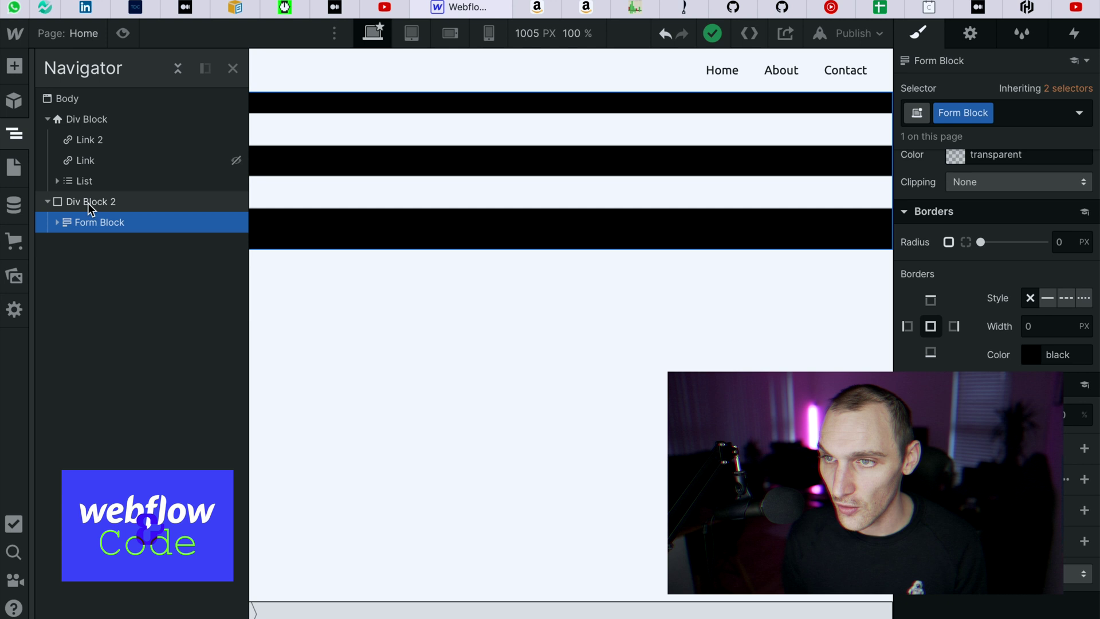
{"action": "left_click", "coordinate": [88, 202]}
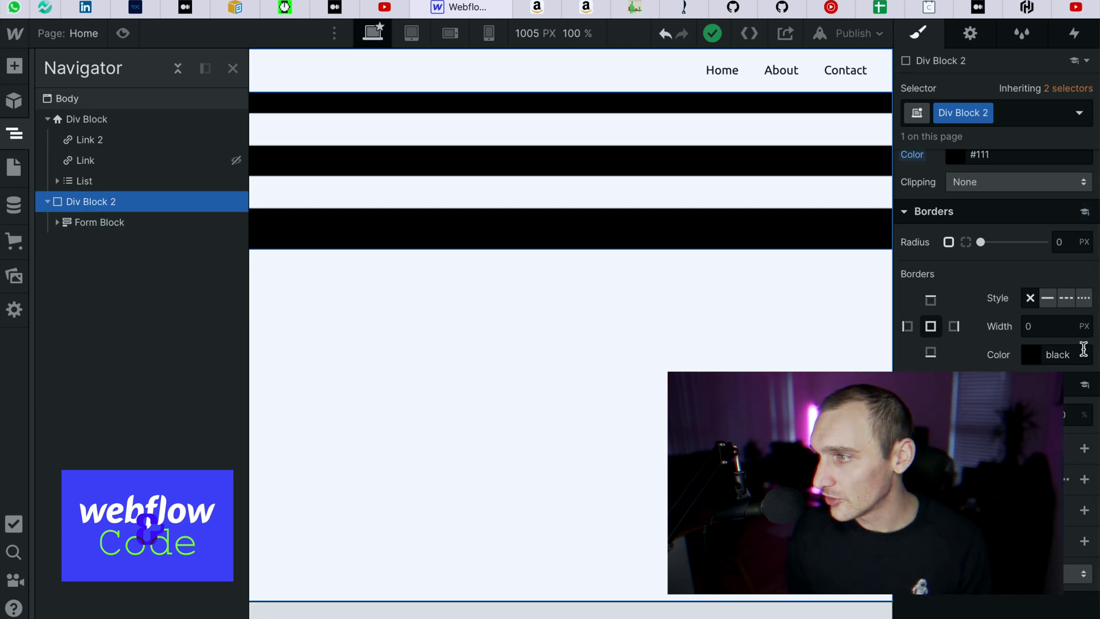
{"action": "scroll", "coordinate": [997, 257], "scroll_direction": "up", "scroll_amount": 10}
{"action": "left_click", "coordinate": [1061, 399]}
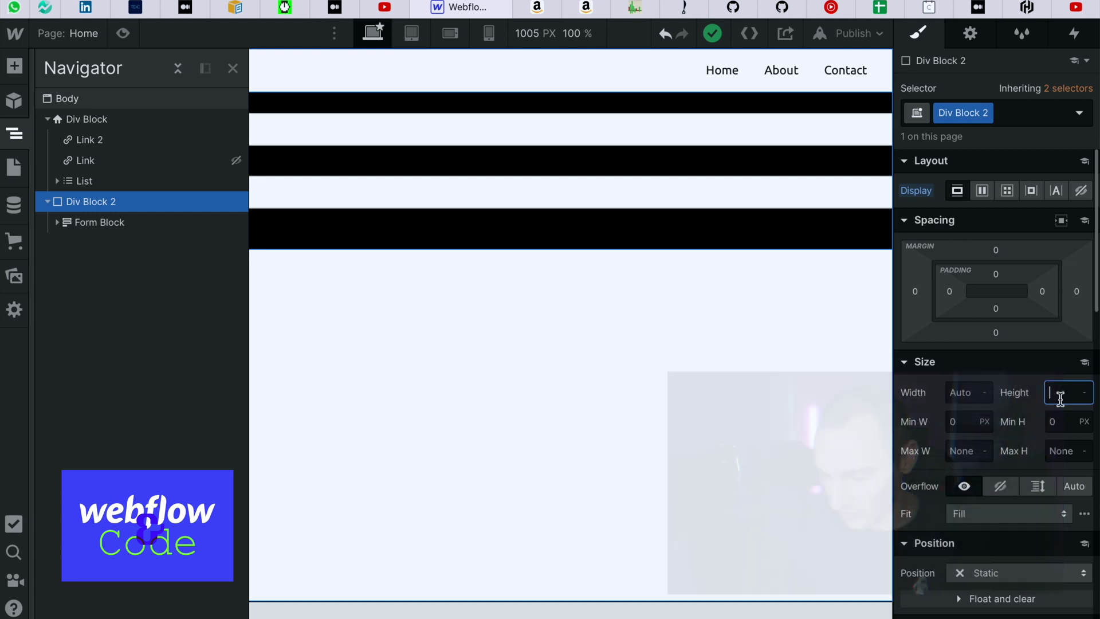
{"action": "type", "text": "50v"}
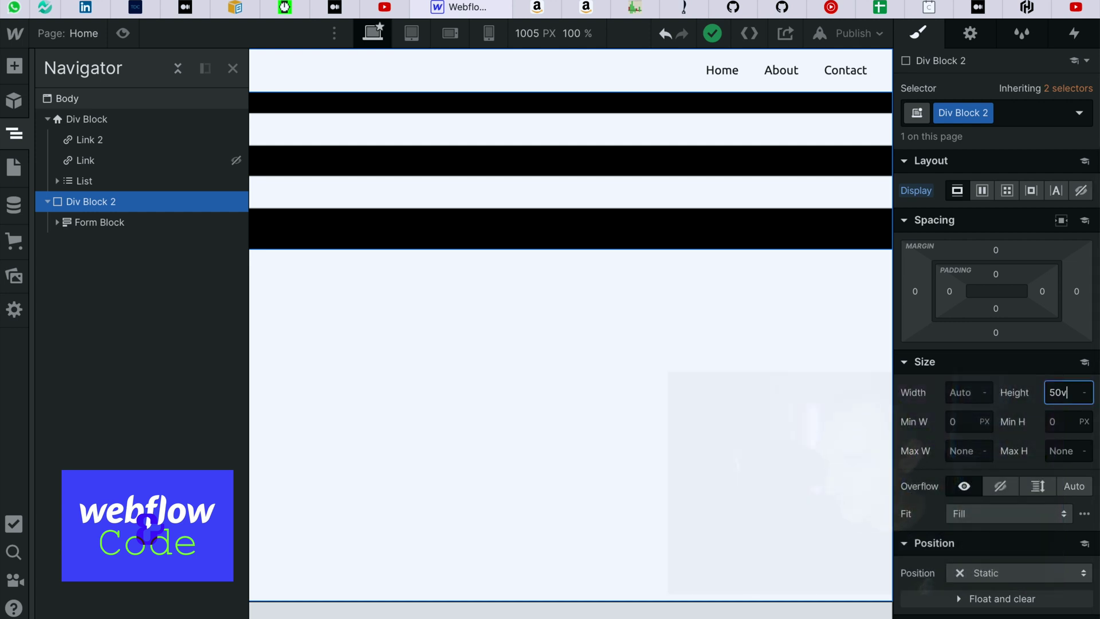
{"action": "type", "text": "h"}
{"action": "key", "text": "Return"}
{"action": "type", "text": "5"}
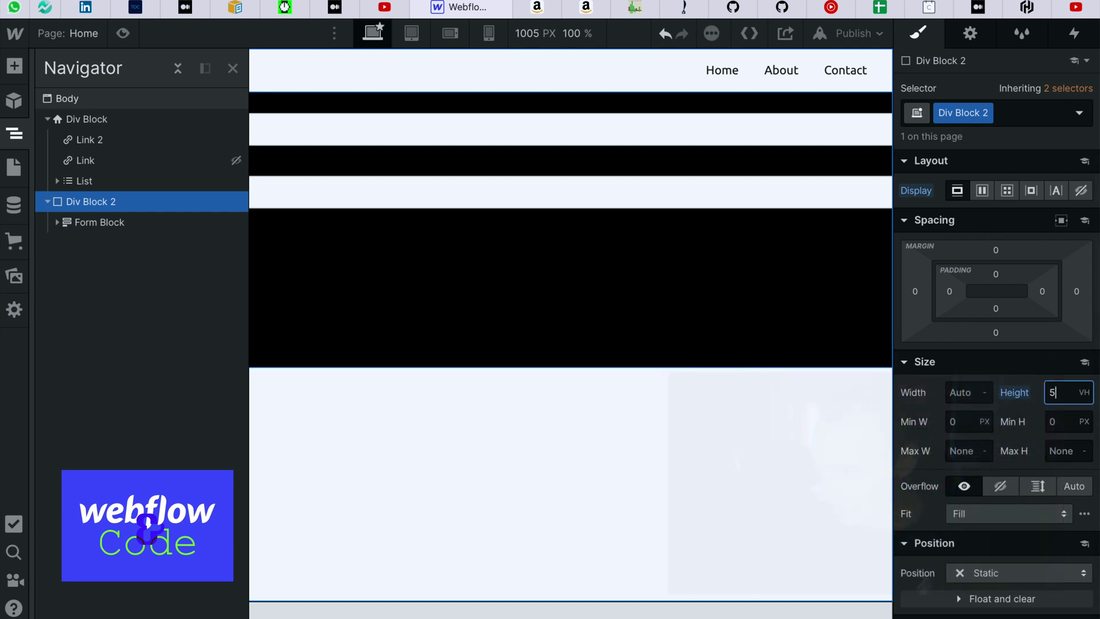
{"action": "key", "text": "BackSpace"}
{"action": "type", "text": "100vh"}
{"action": "key", "text": "Return"}
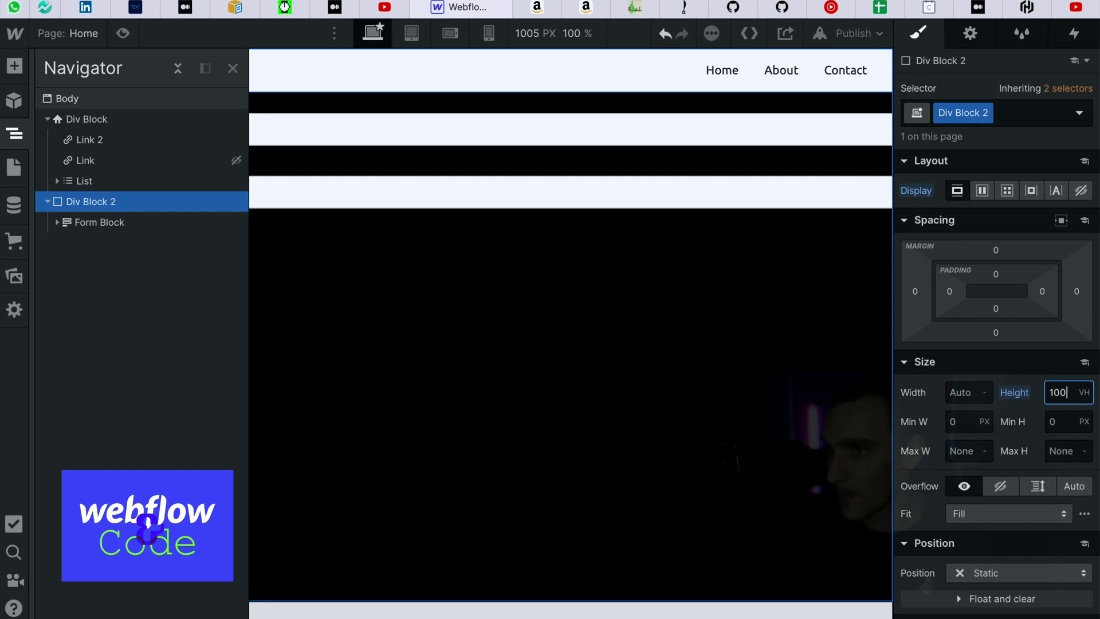
- Set the Form Block's width to 400 px
{"action": "left_click", "coordinate": [606, 368]}
{"action": "left_click", "coordinate": [14, 137]}
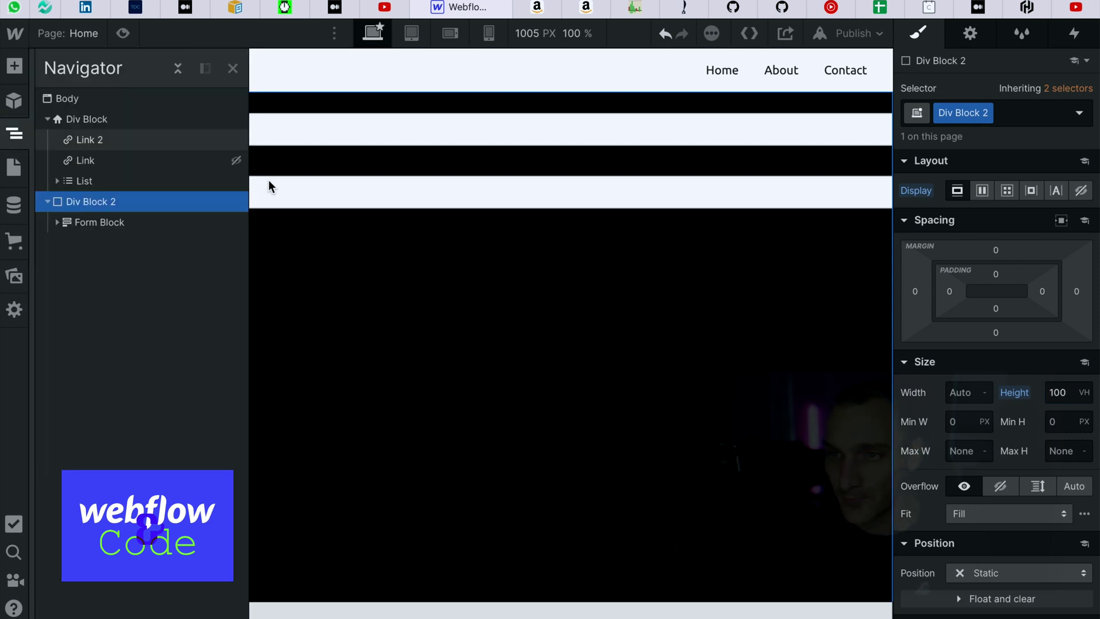
{"action": "left_click", "coordinate": [86, 223]}
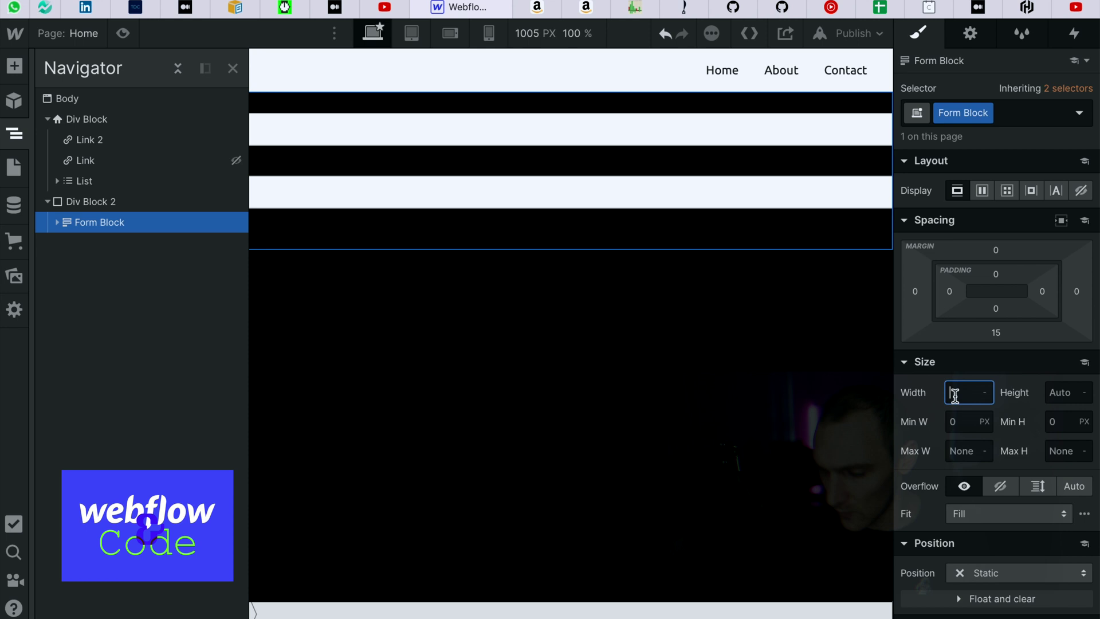
{"action": "key", "text": "Return"}
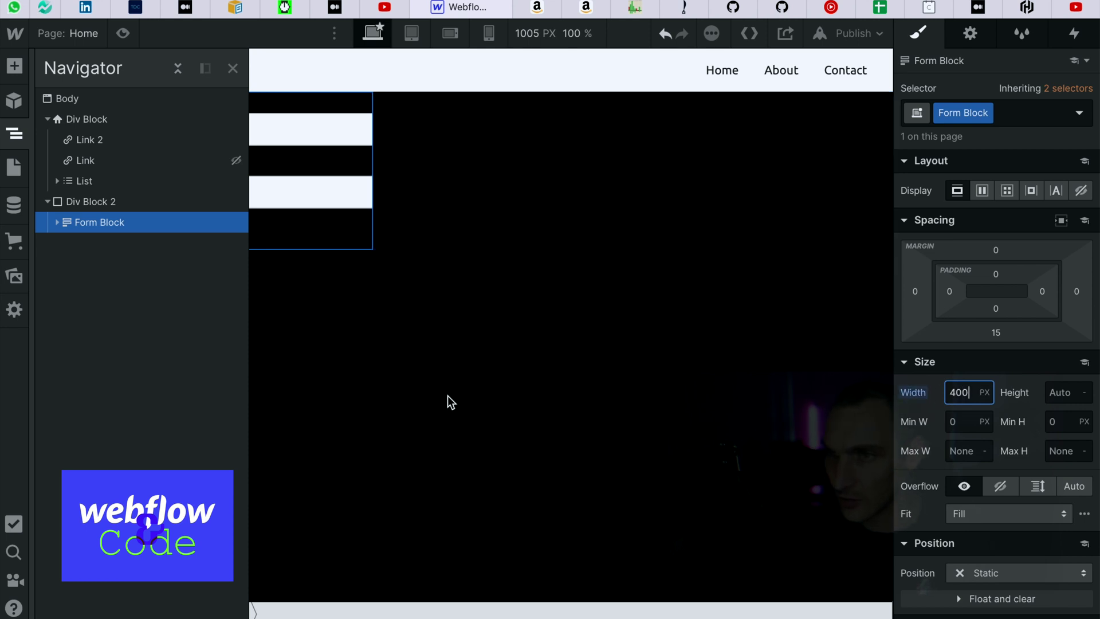
{"action": "left_click", "coordinate": [96, 201]}
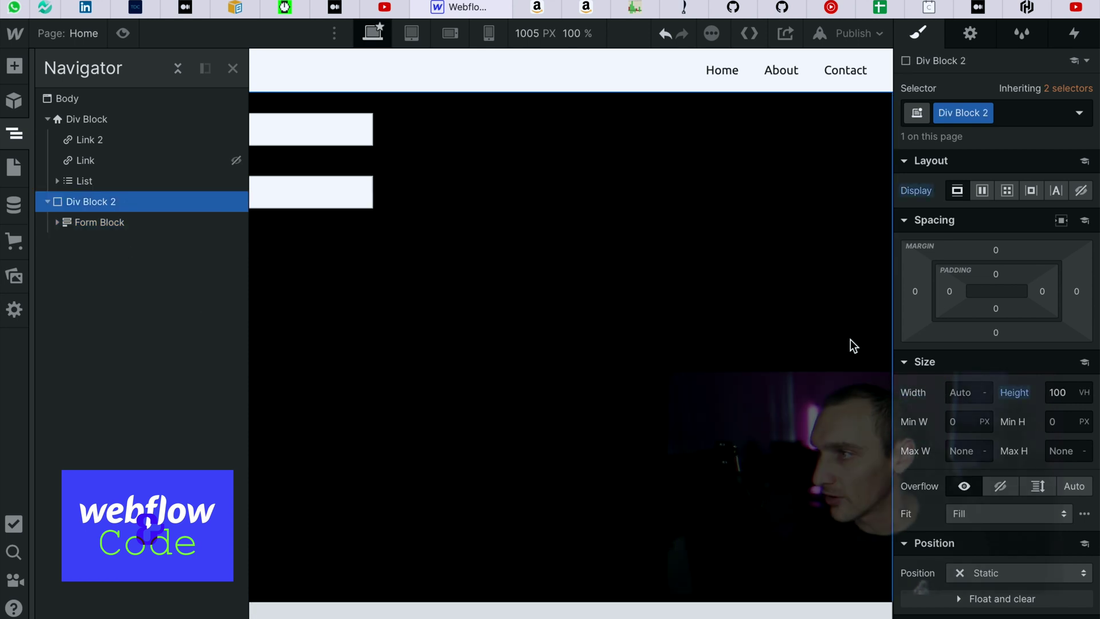
- Make Div Block 2 a flex container with Justify and Align both set to center
{"action": "left_click", "coordinate": [979, 191]}
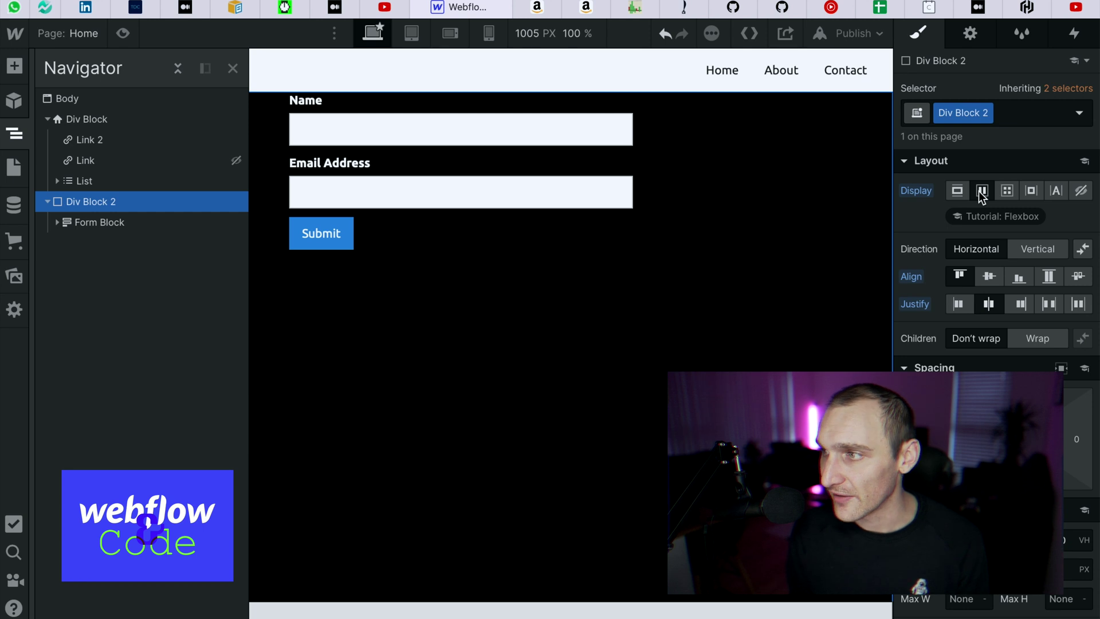
{"action": "left_click", "coordinate": [985, 304]}
{"action": "left_click", "coordinate": [1049, 303]}
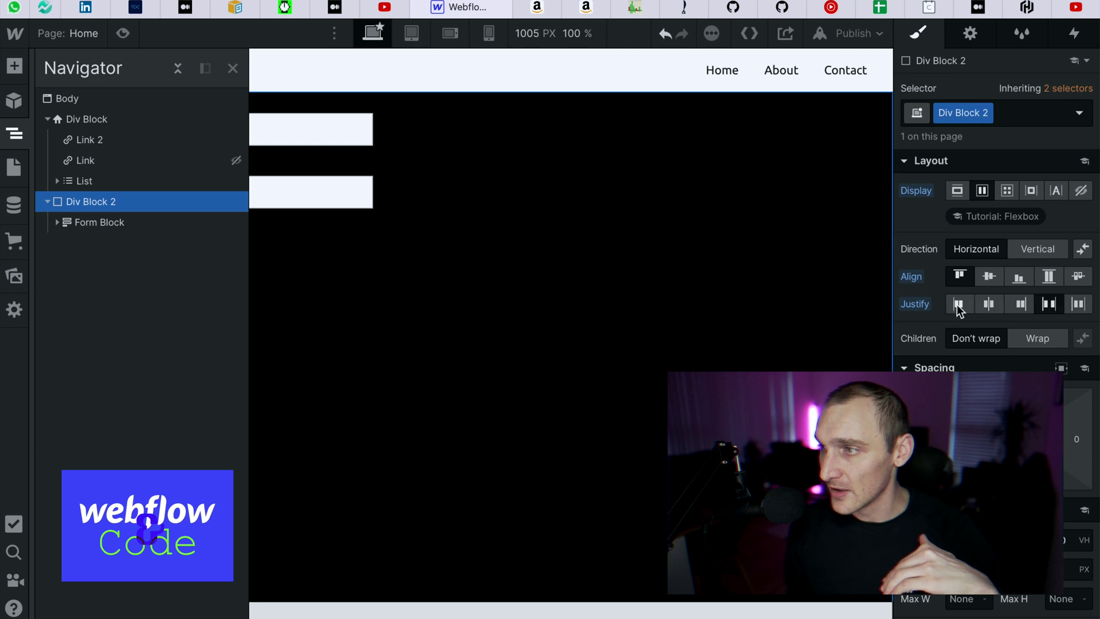
{"action": "left_click", "coordinate": [987, 309]}
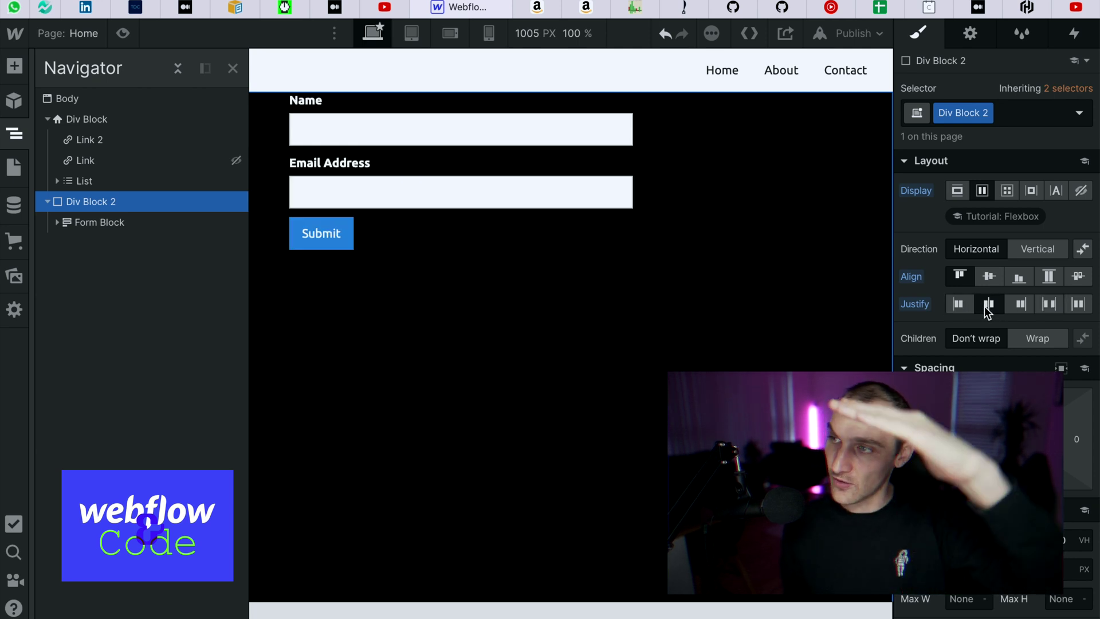
{"action": "left_click", "coordinate": [989, 276]}
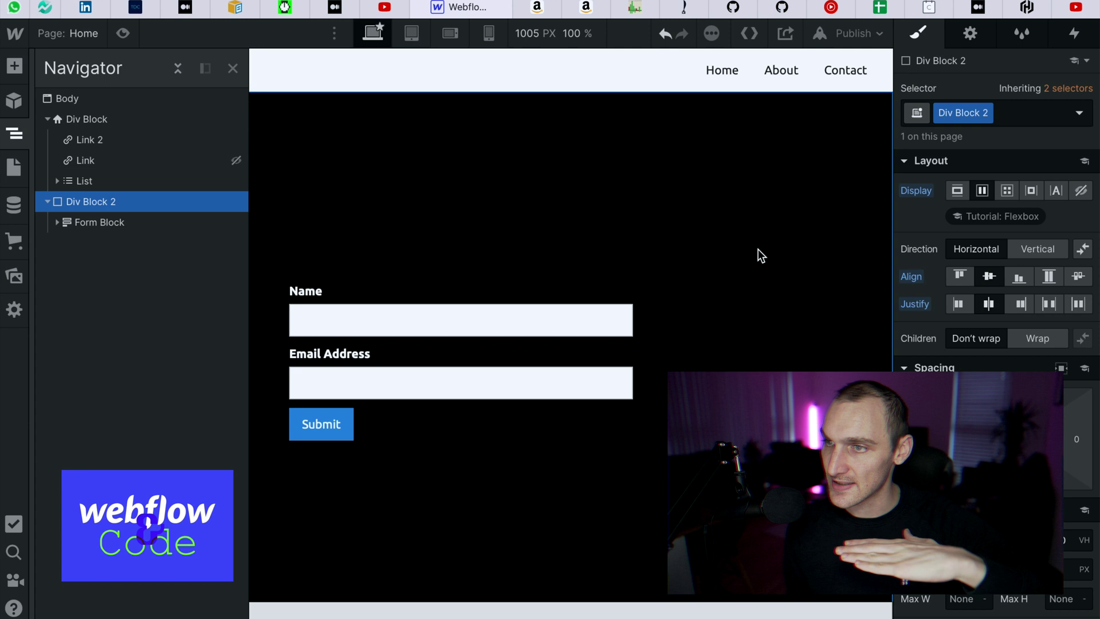
- Preview the centred form at tablet and mobile landscape breakpoints, then return to desktop
{"action": "left_click", "coordinate": [659, 229]}
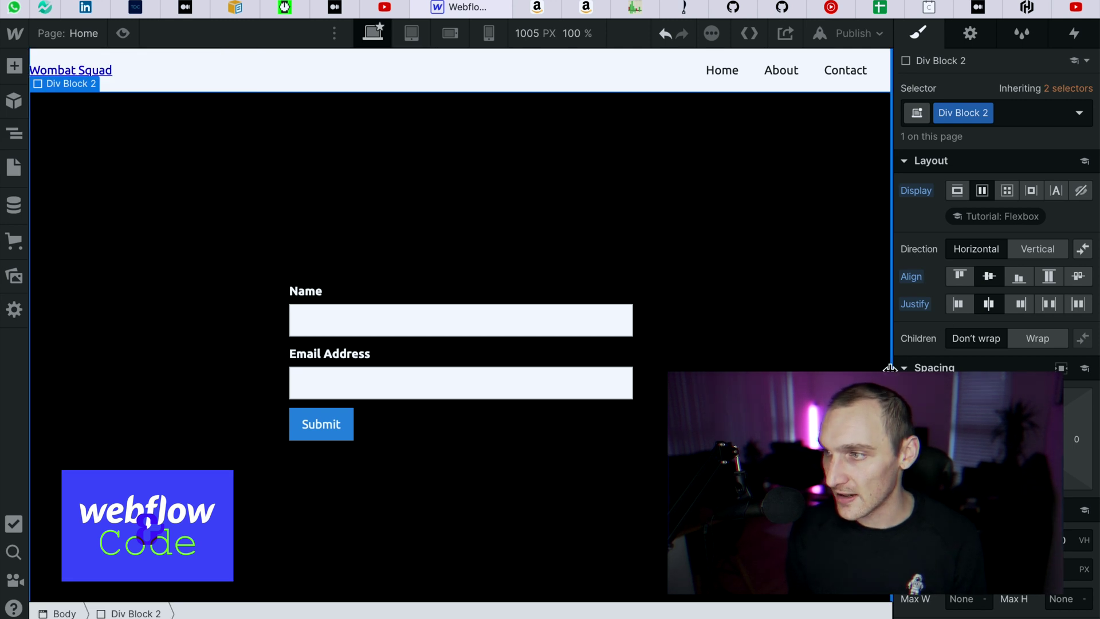
{"action": "left_click_drag", "start_coordinate": [890, 367], "coordinate": [882, 369]}
{"action": "left_click", "coordinate": [412, 33]}
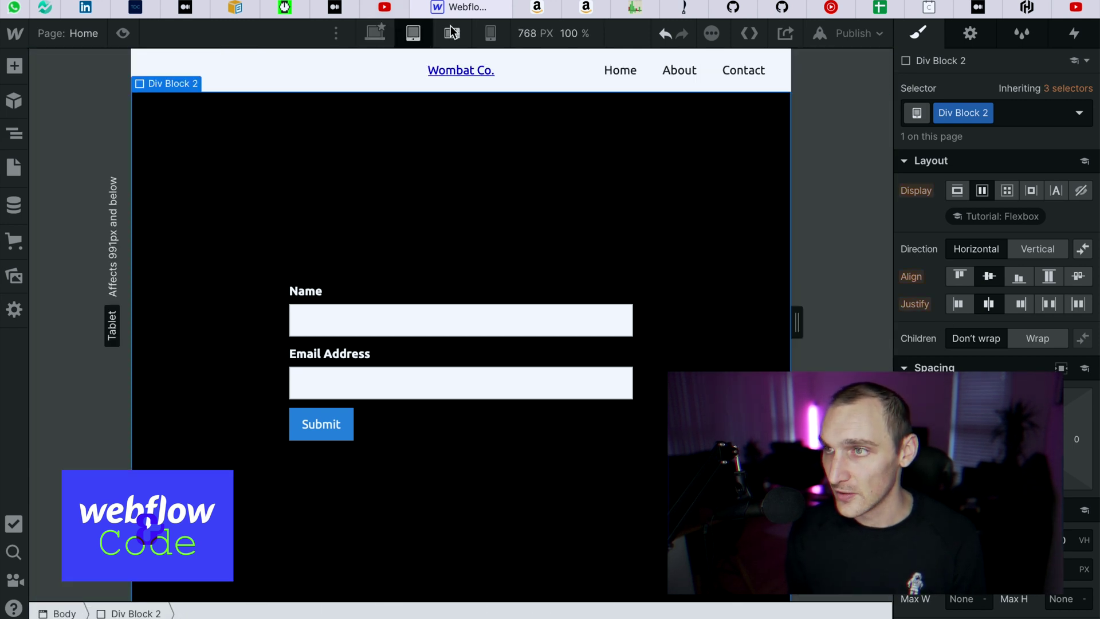
{"action": "left_click", "coordinate": [452, 33]}
{"action": "left_click", "coordinate": [411, 35]}
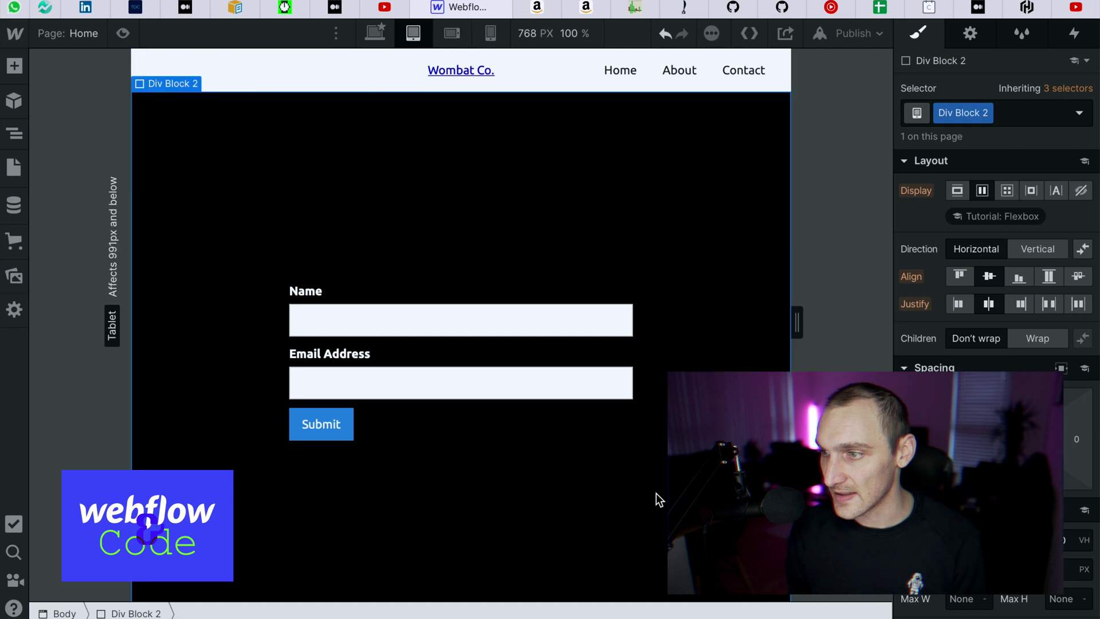
{"action": "left_click", "coordinate": [374, 35]}
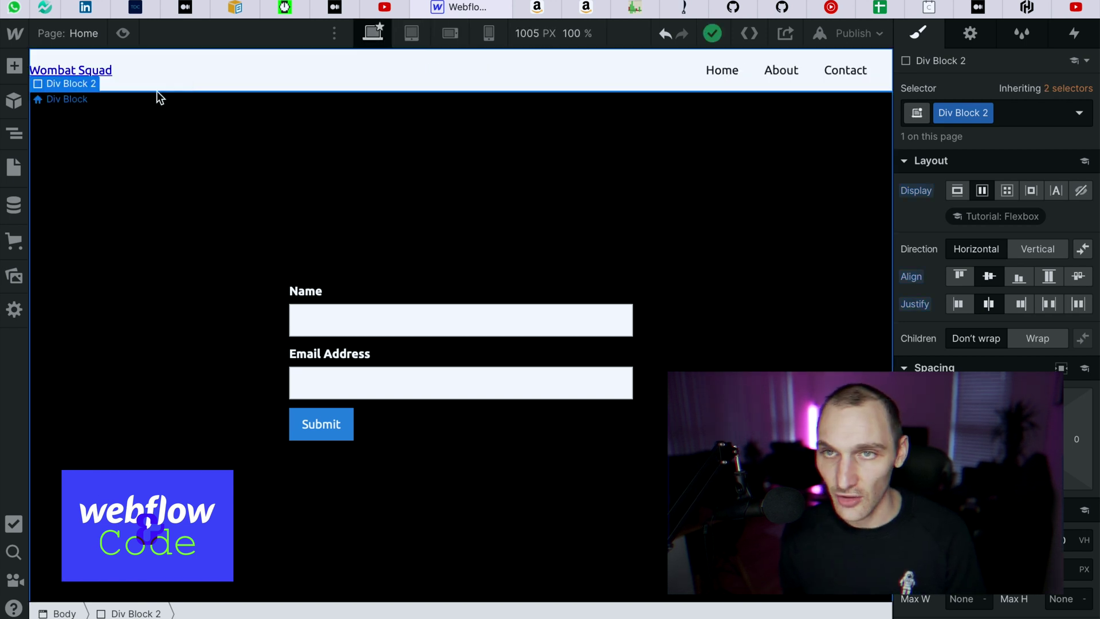
- Show the Navigator panel listing Div Block 2 and its Form Block
{"action": "left_click", "coordinate": [15, 134]}
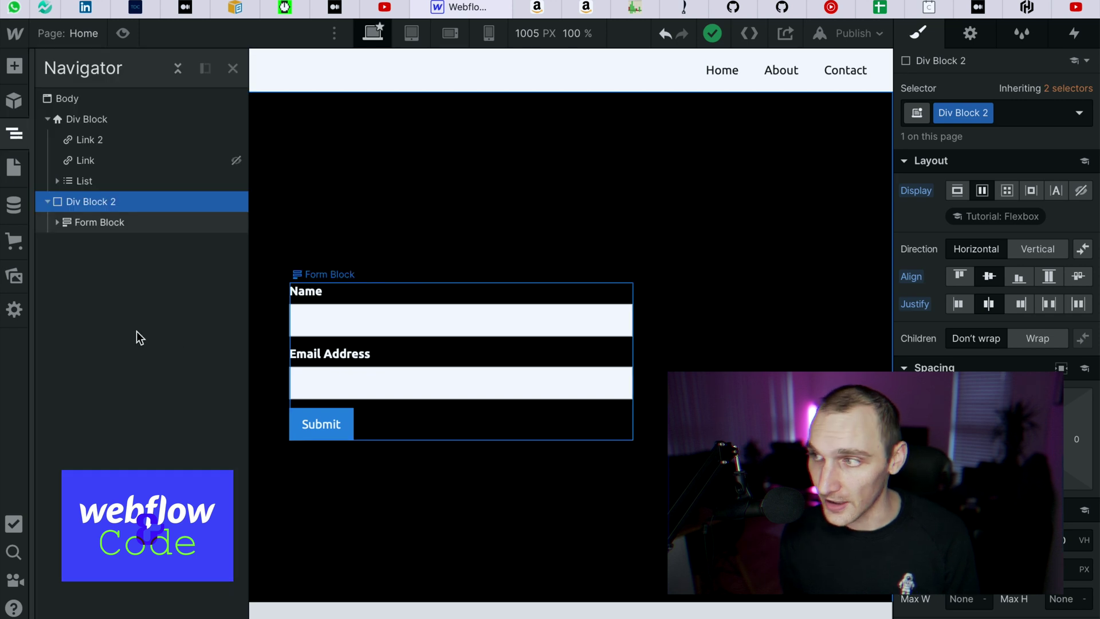